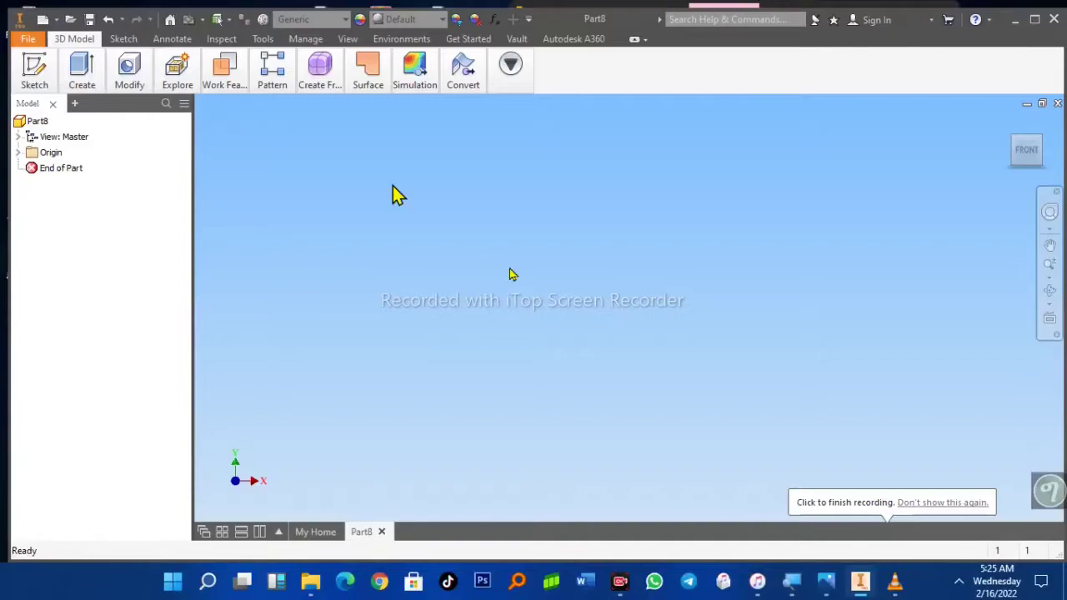
Check the isometric reference drawing, then start a new 2D sketch on the XY plane
click(823, 590)
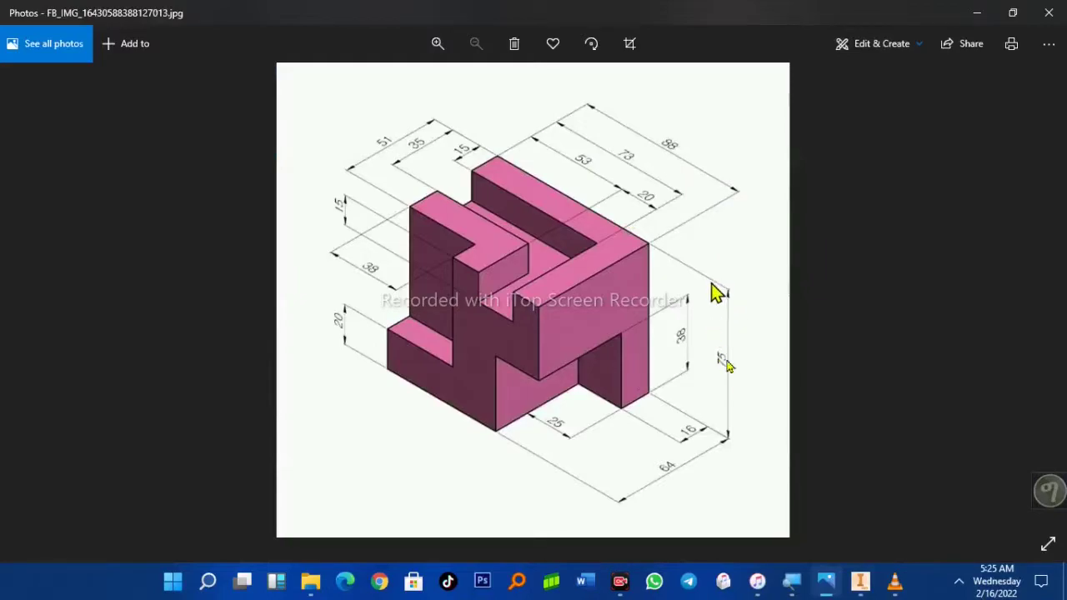
key(alt+Tab)
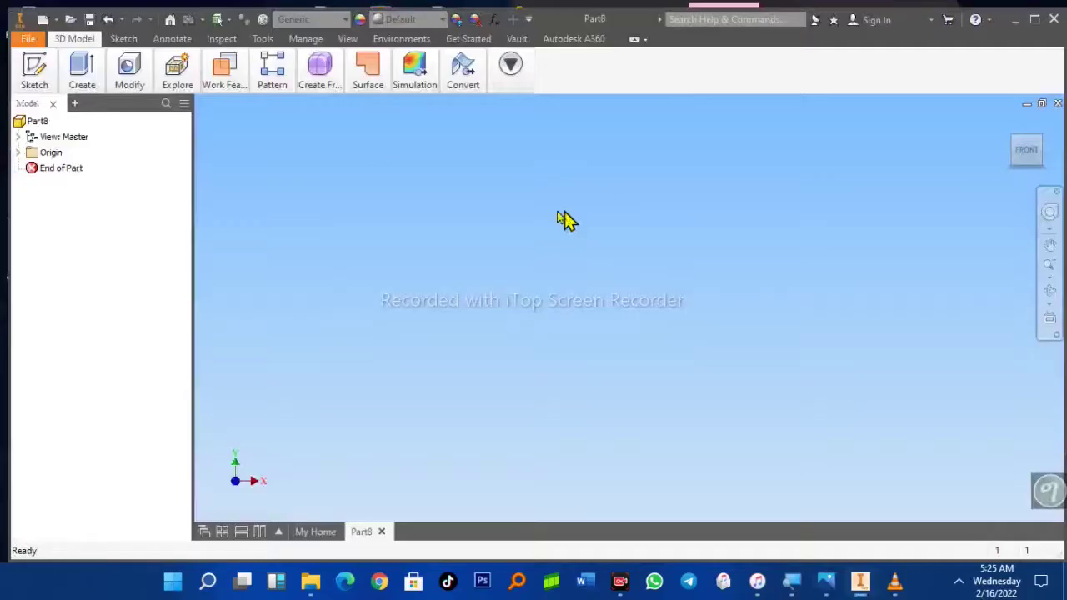
click(35, 73)
click(39, 110)
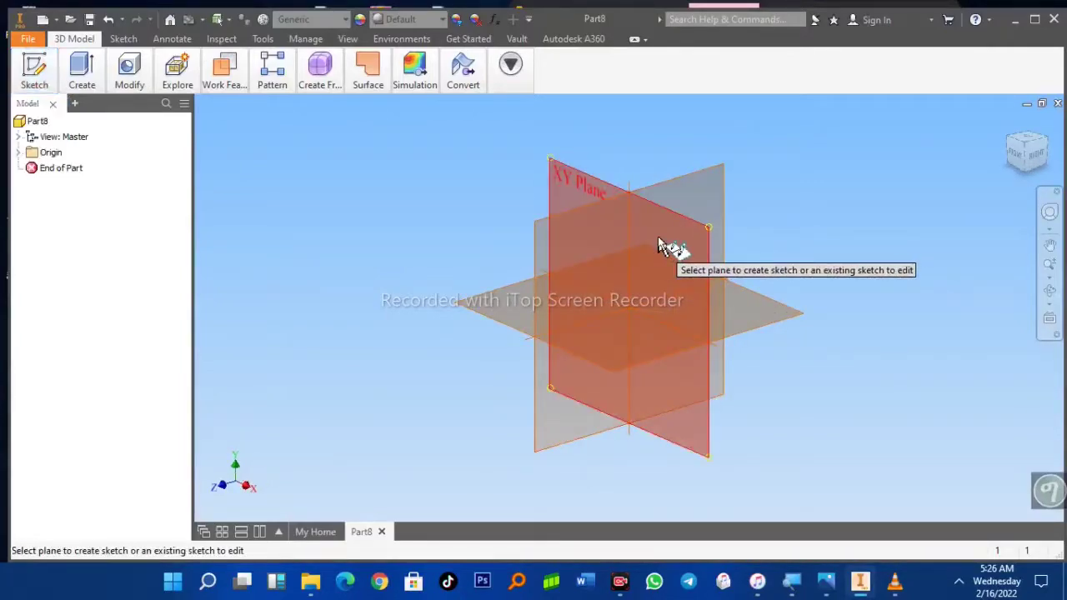
click(657, 239)
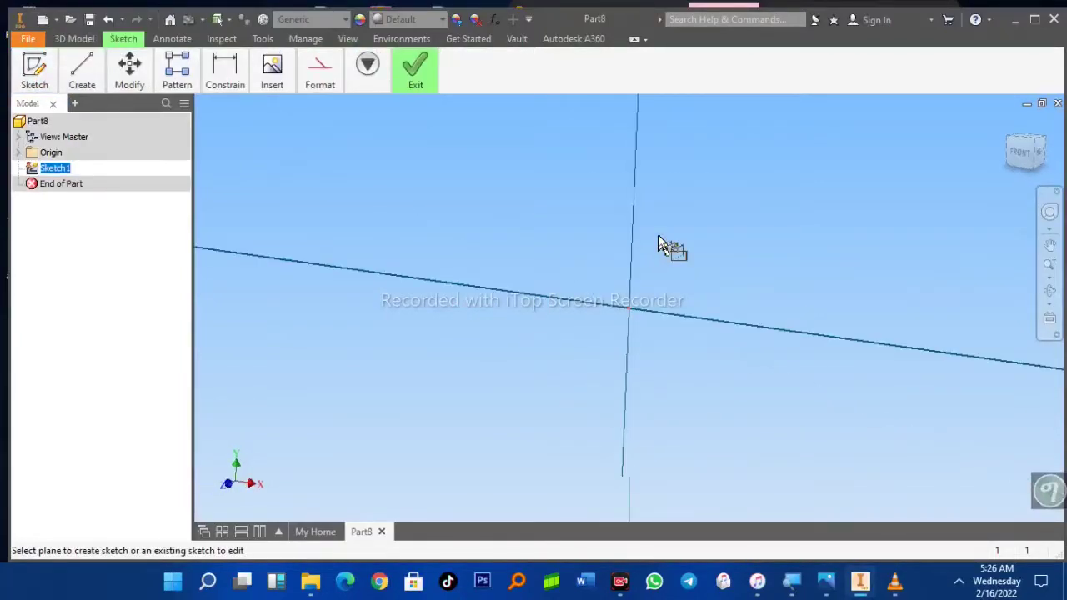
Try a two-point center rectangle centred on the origin
click(81, 71)
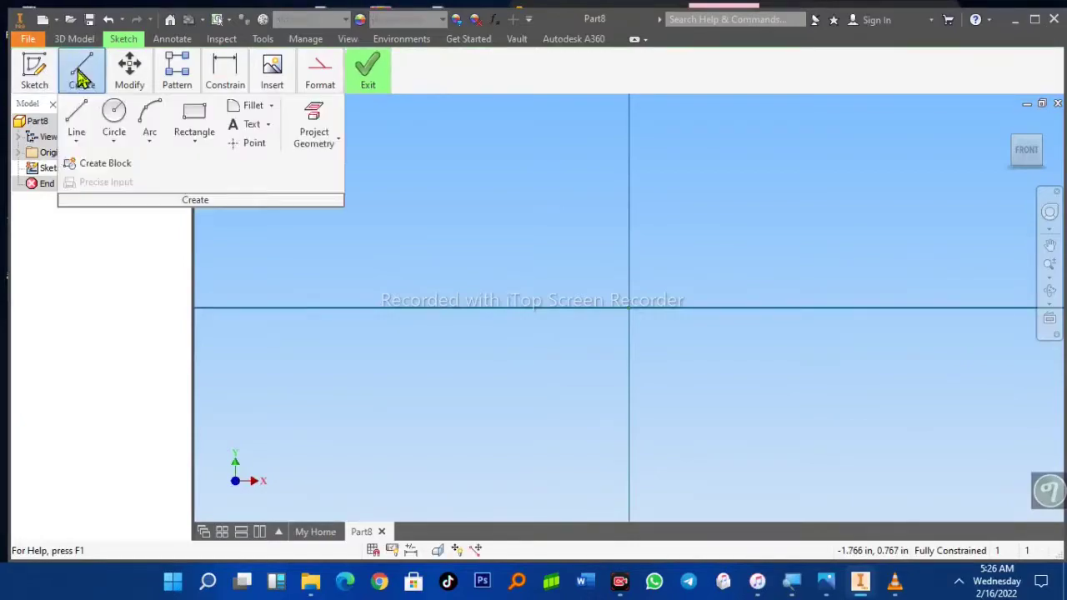
click(201, 125)
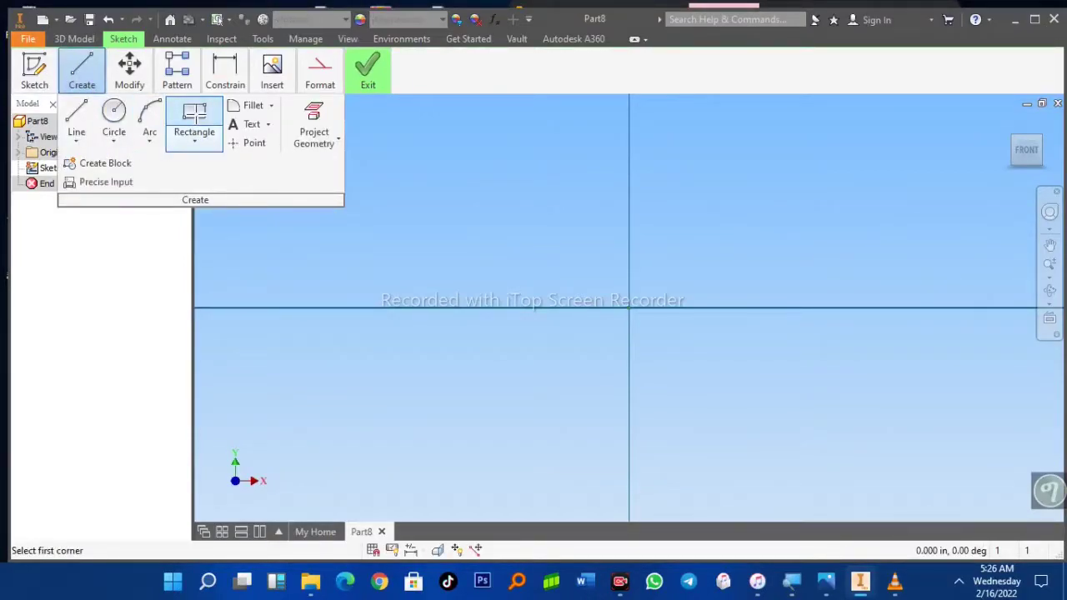
click(195, 141)
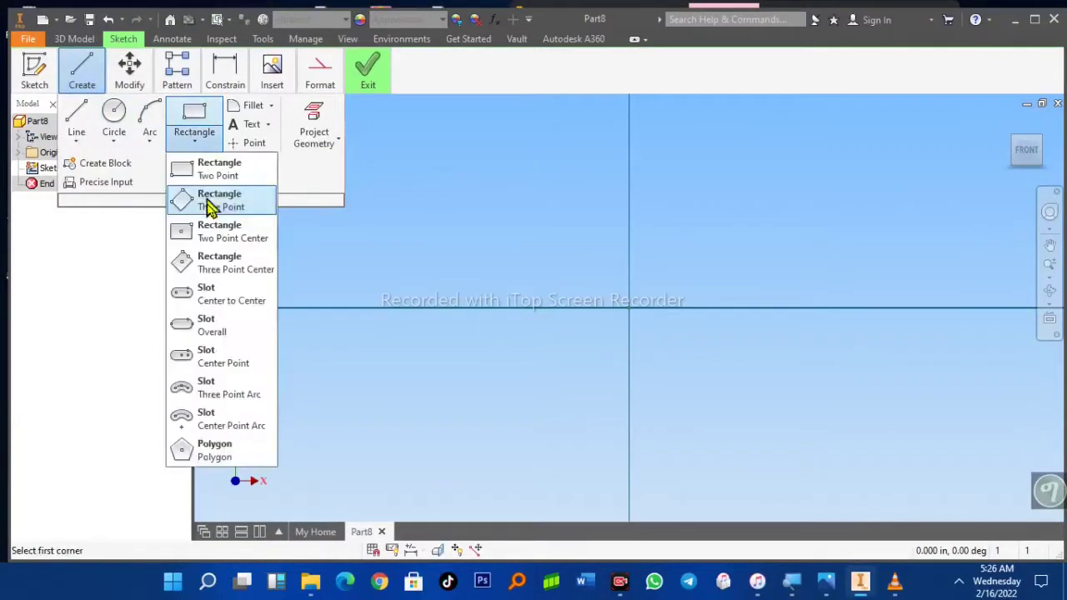
click(213, 244)
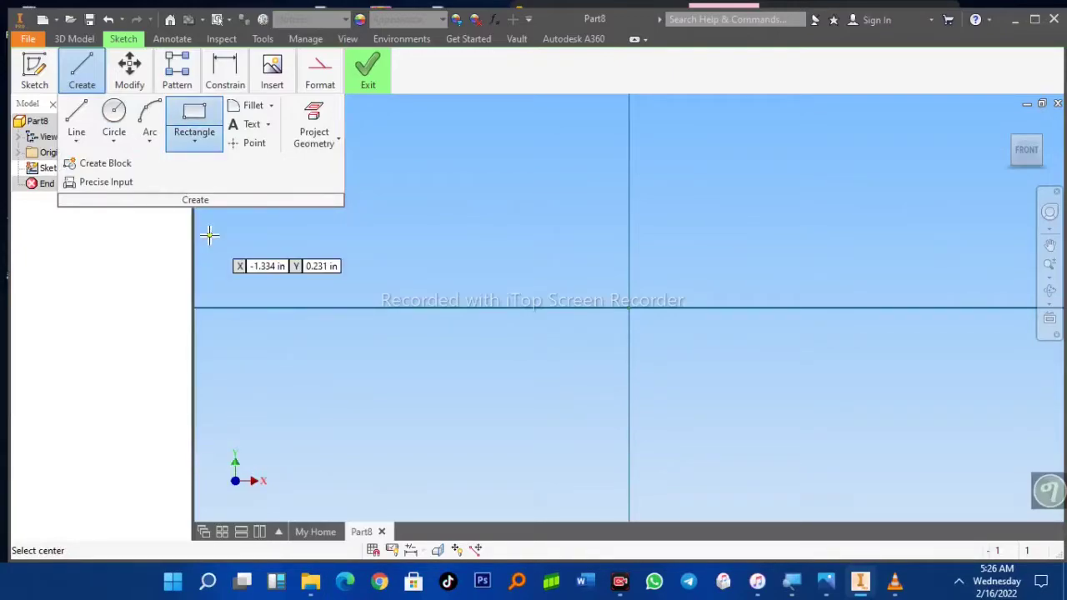
click(631, 308)
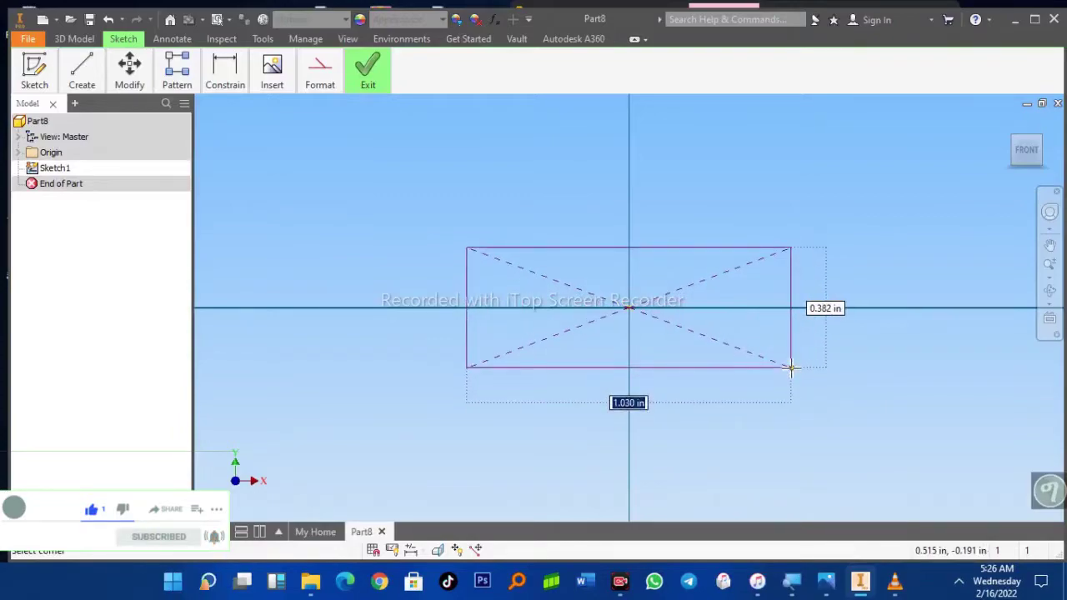
click(791, 367)
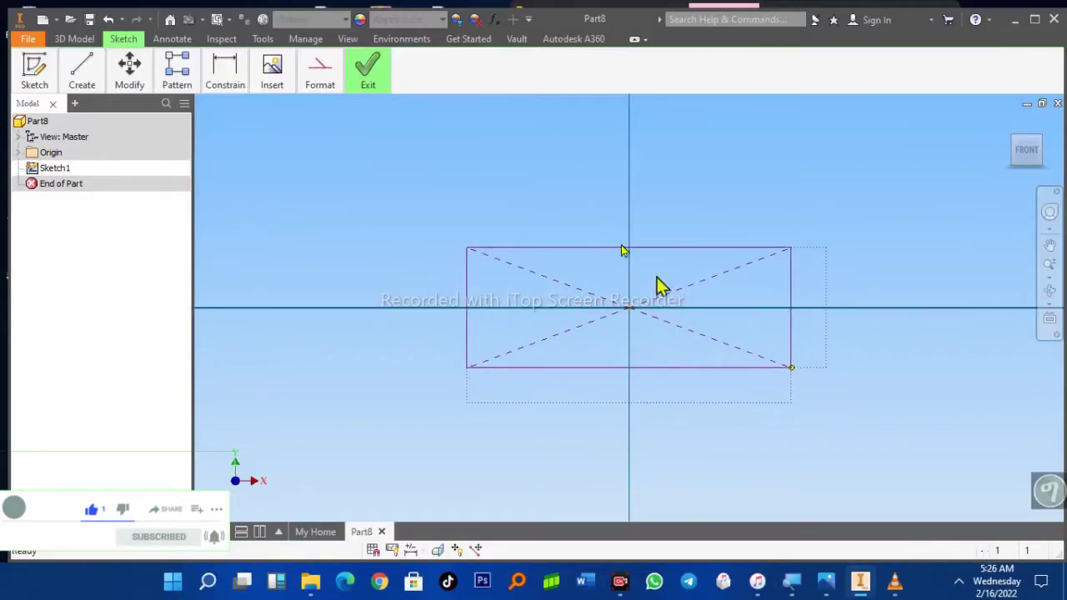
click(263, 40)
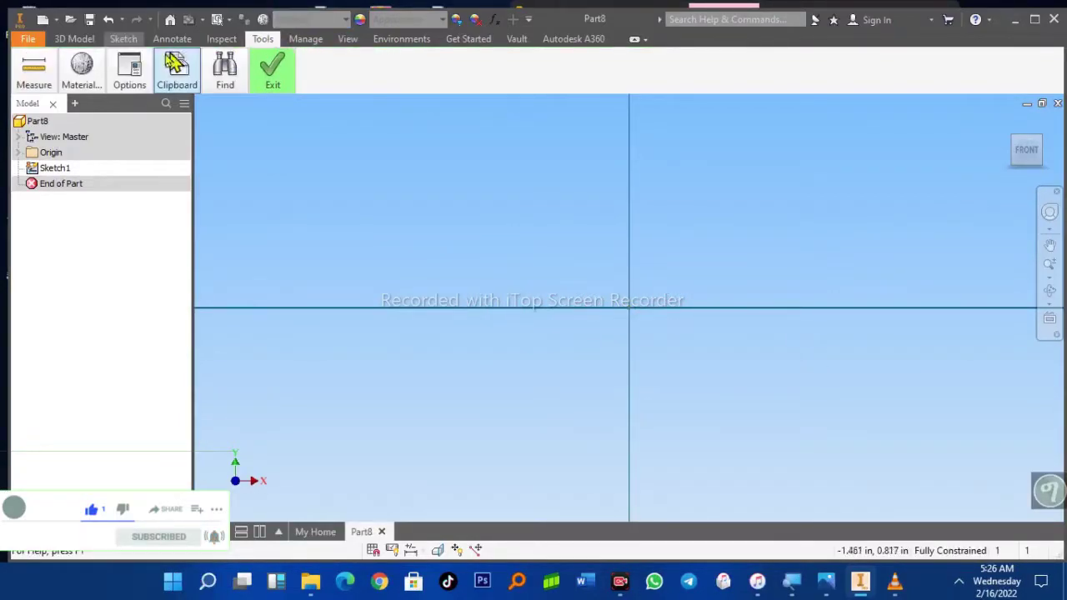
Set the document length unit to millimeter in Document Settings
click(137, 71)
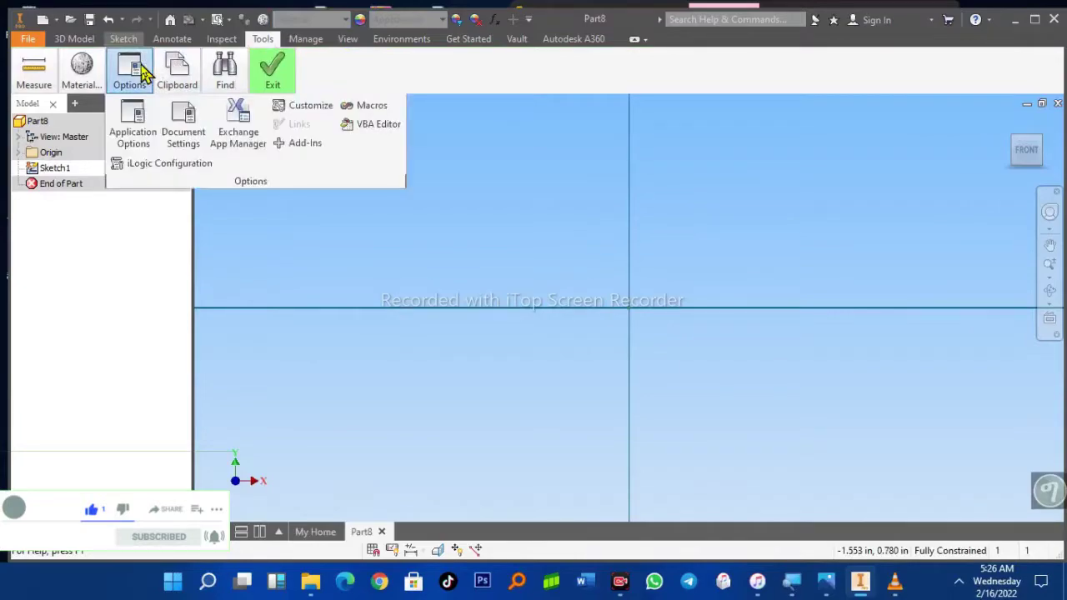
click(185, 142)
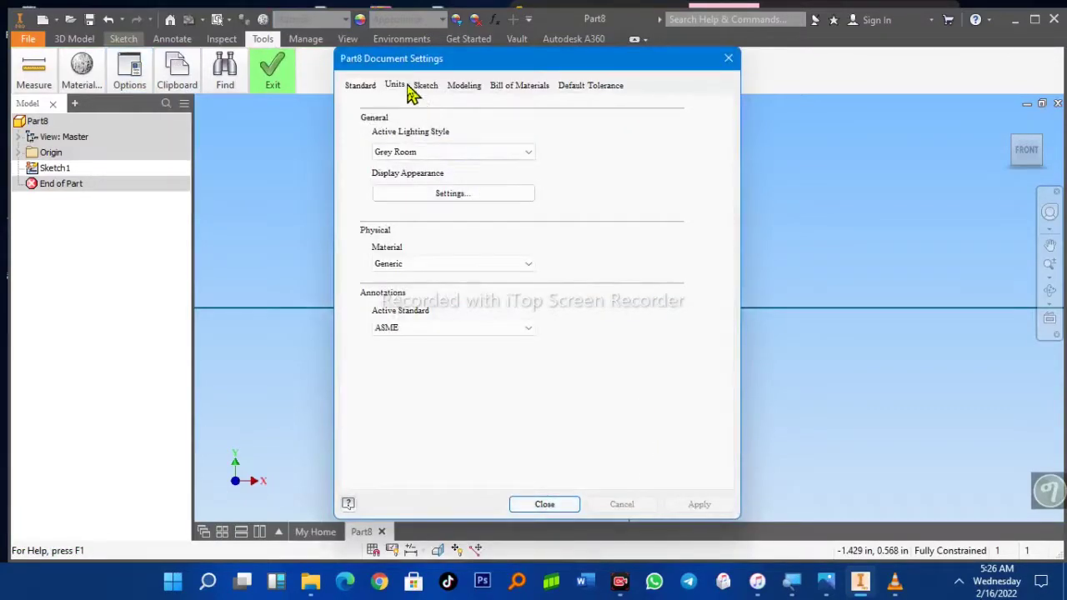
click(401, 87)
click(401, 142)
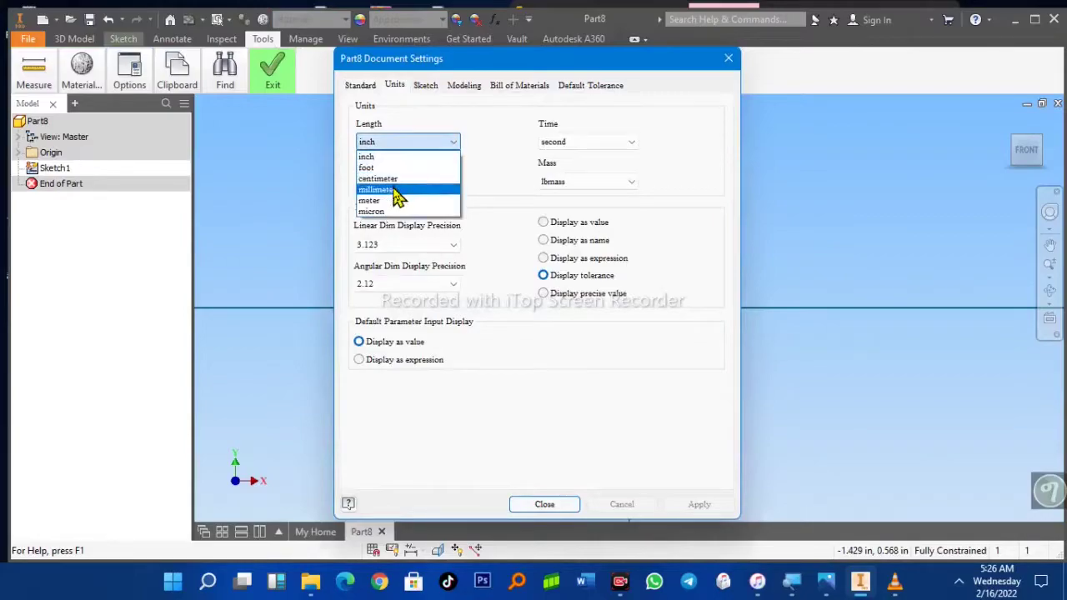
click(398, 190)
click(548, 505)
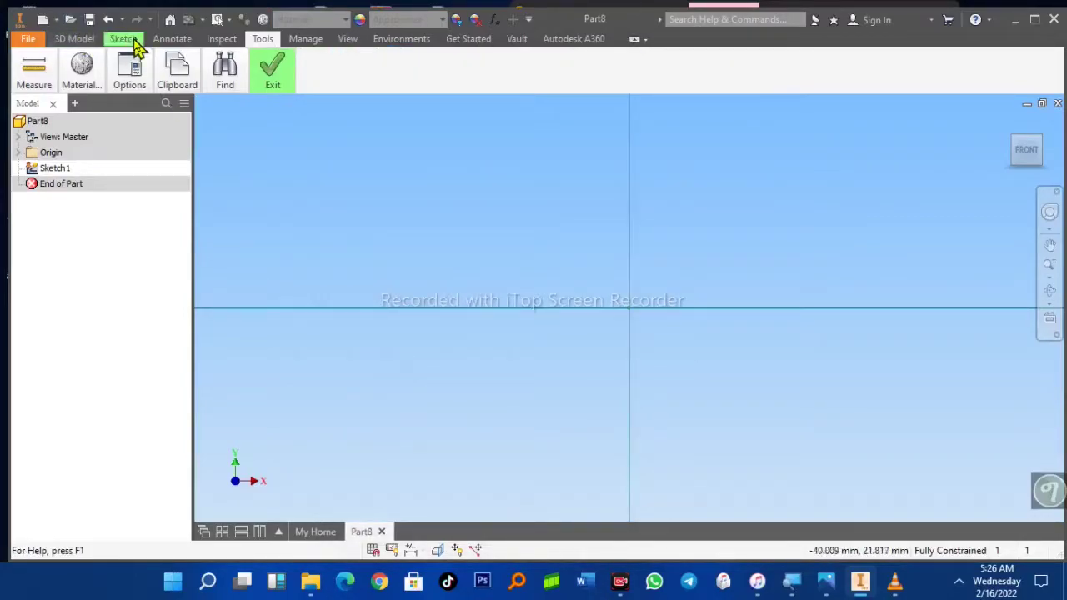
click(123, 40)
Draw an 88 × 75 mm center rectangle at the origin and finish Sketch1
click(92, 75)
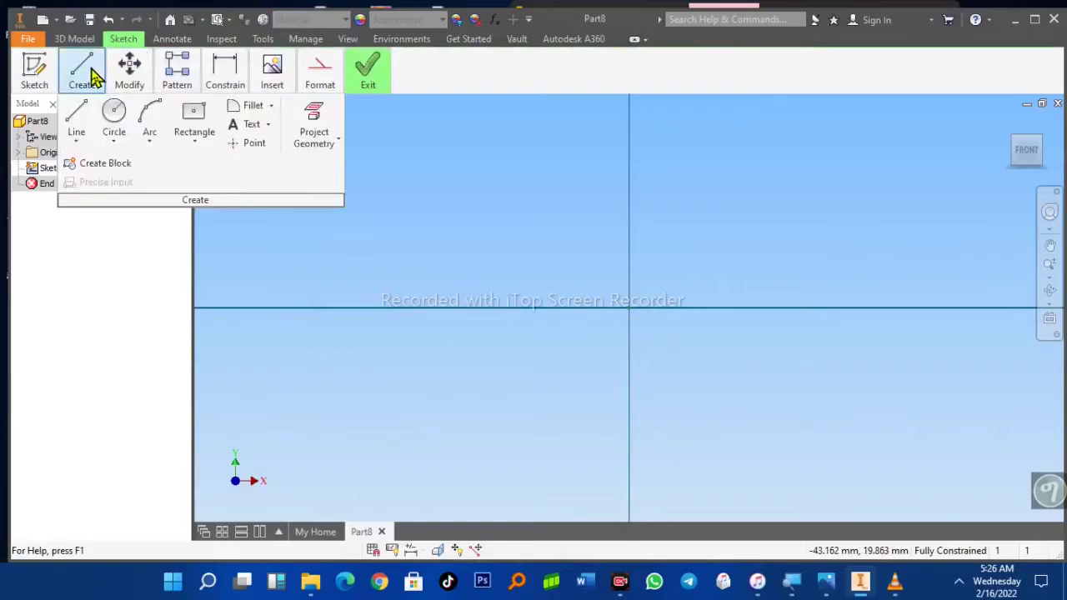
click(194, 121)
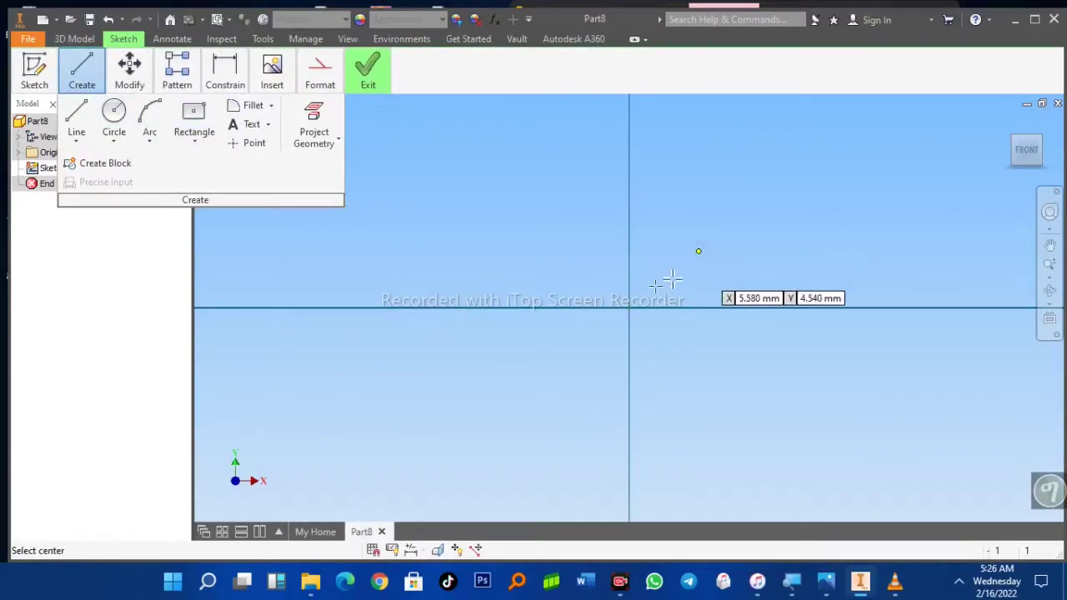
click(630, 308)
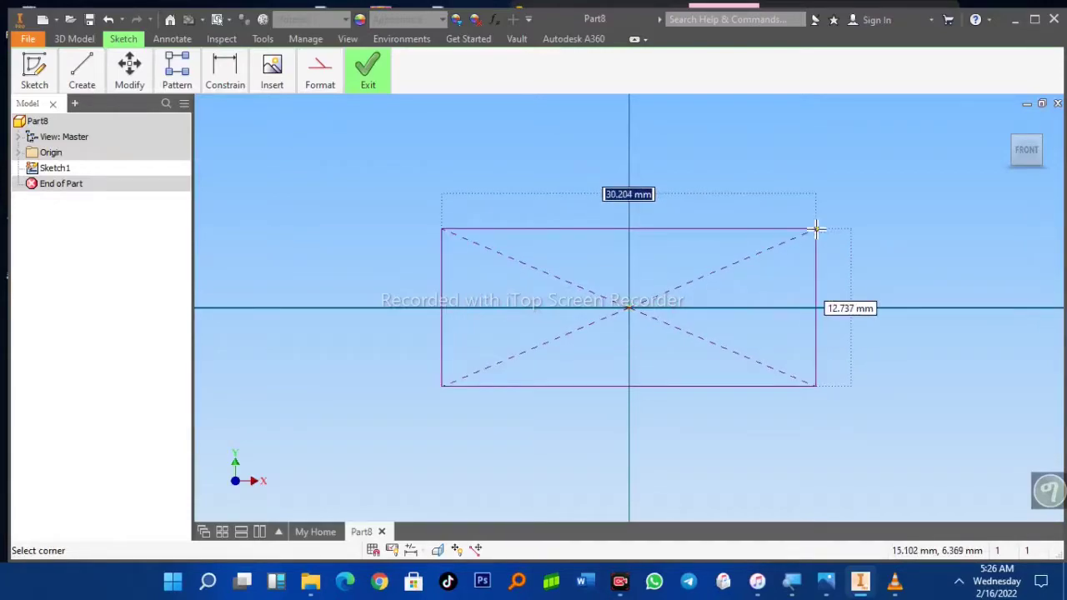
text(88)
key(Tab)
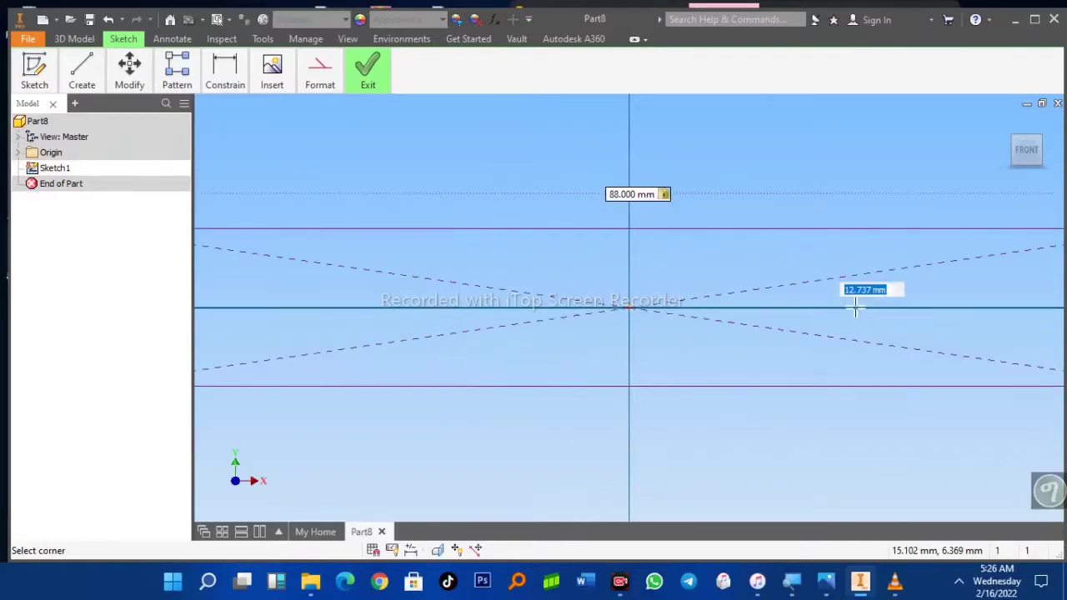
text(75)
key(Return)
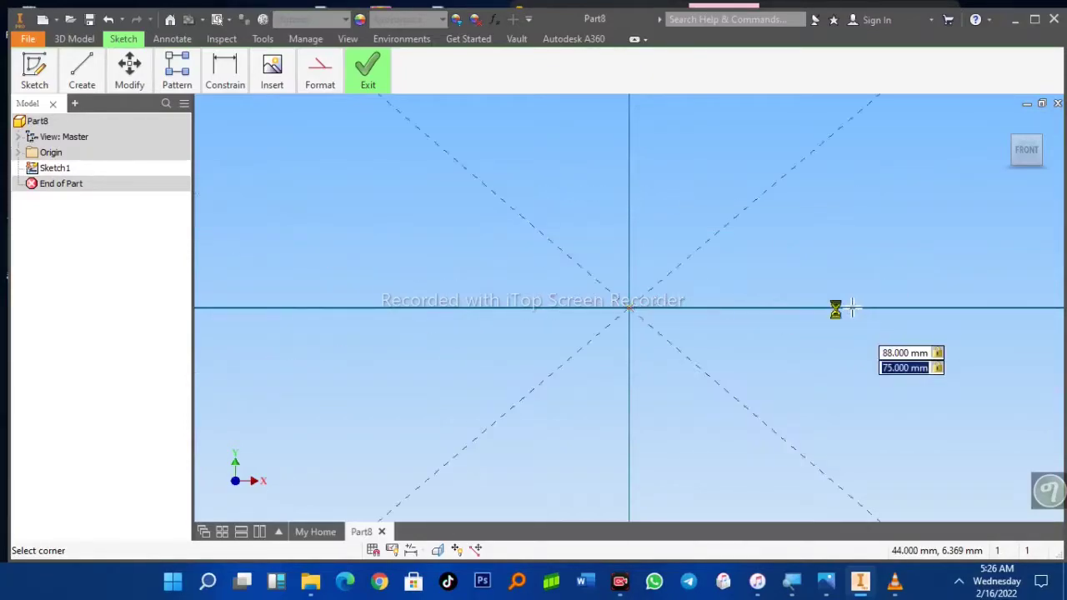
scroll(790, 313, up, 4)
scroll(789, 313, up, 3)
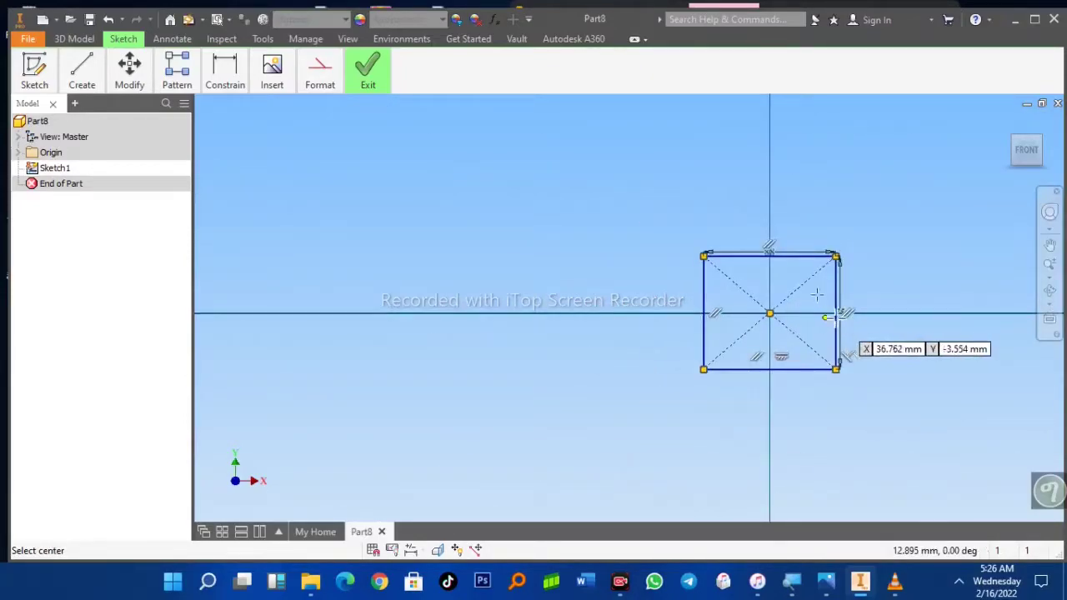
mouse_move(368, 84)
click(367, 133)
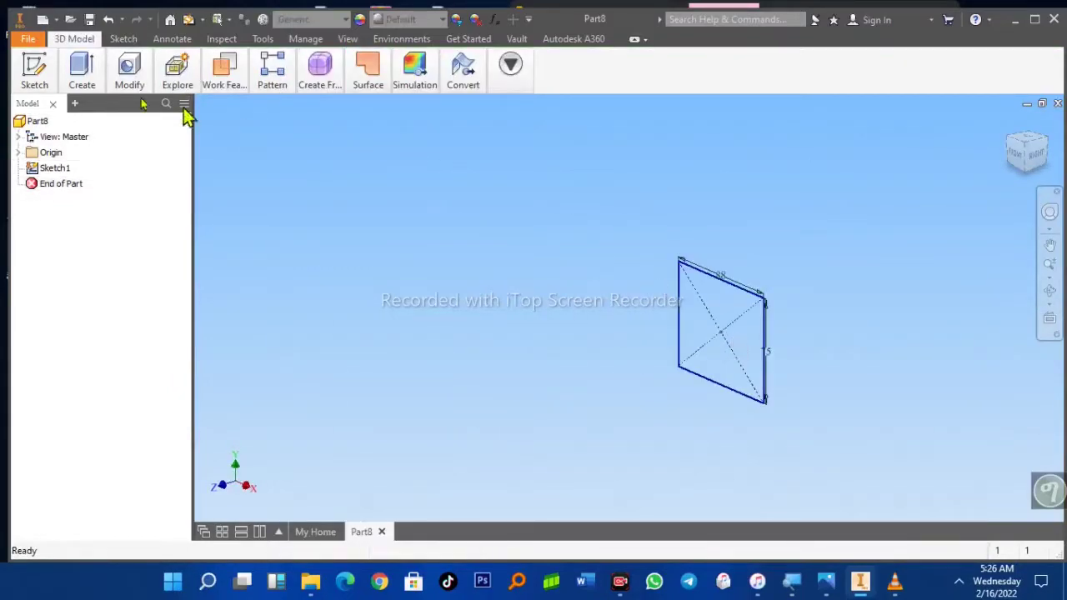
Extrude the rectangle 64 mm to the opposite side, checking the reference's depth dimension
click(77, 121)
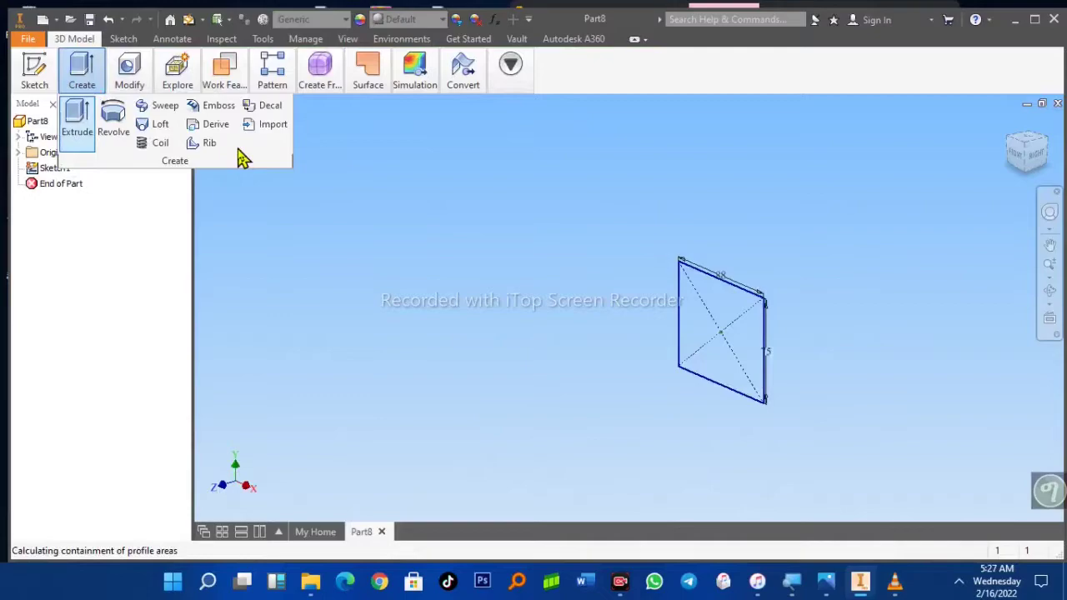
click(819, 589)
click(819, 589)
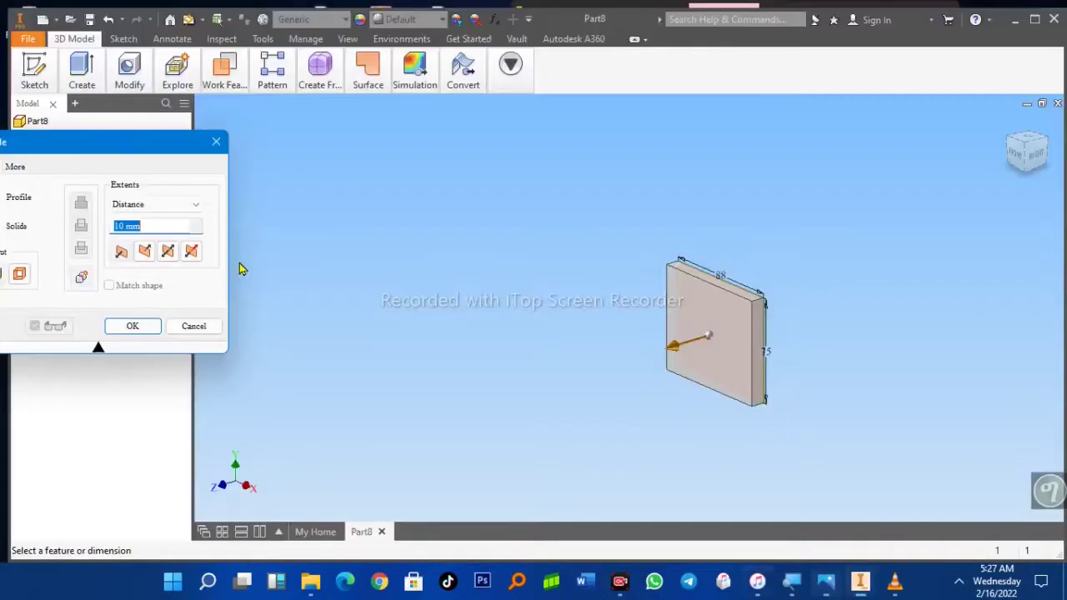
click(828, 586)
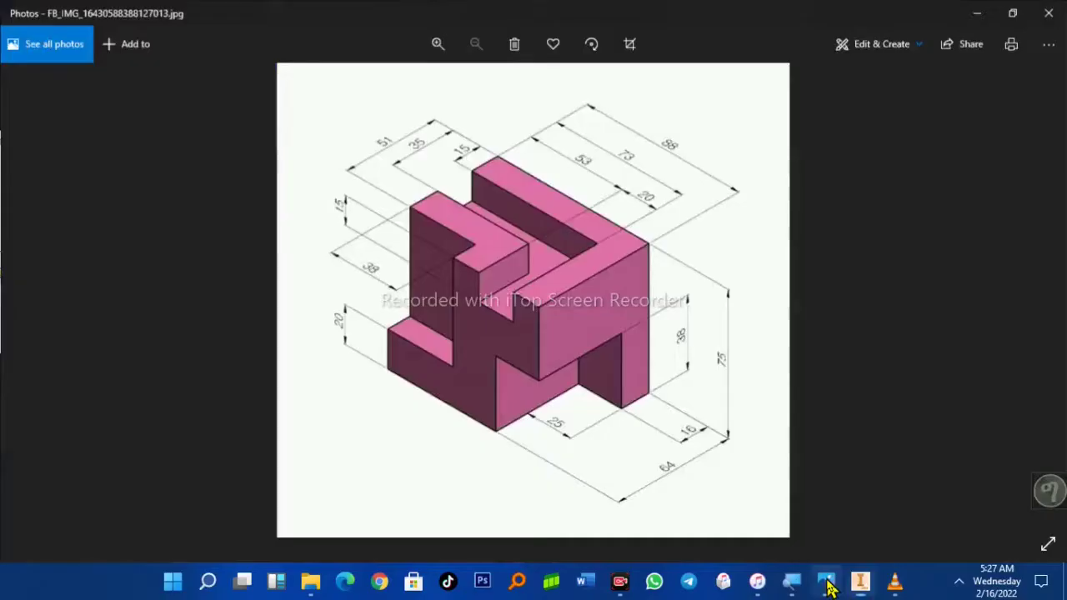
click(977, 12)
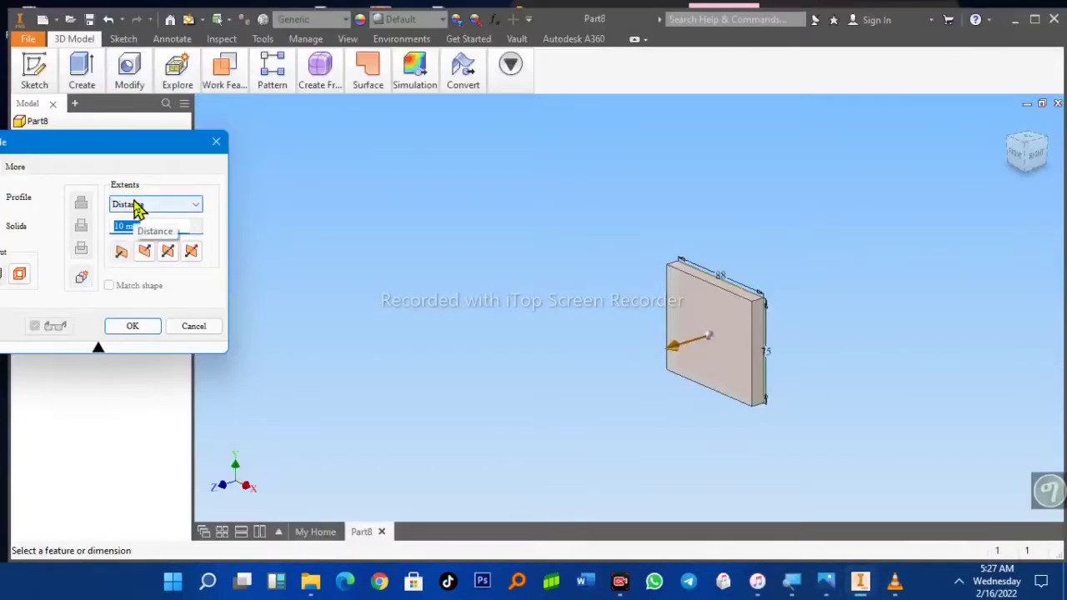
click(145, 252)
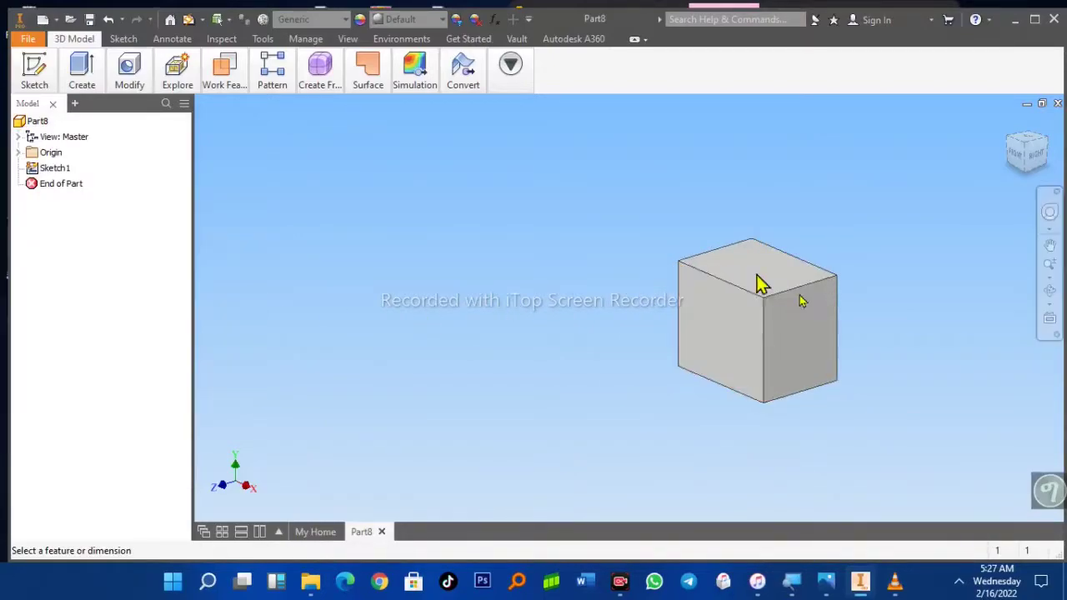
key(alt)
key(alt)
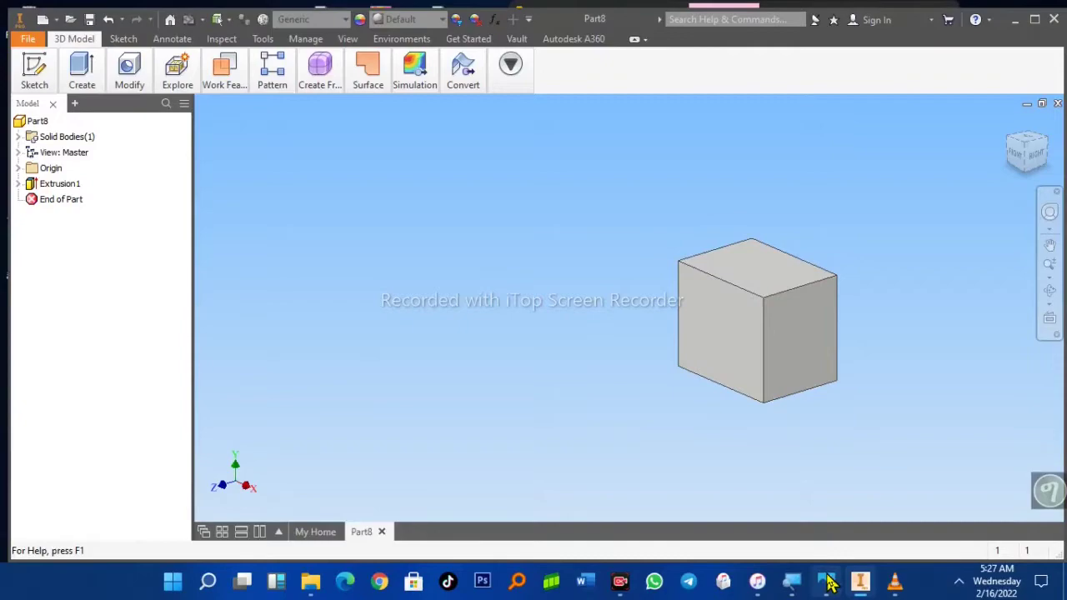
Compare with the reference drawing, then start a new sketch on the block's top face
click(827, 582)
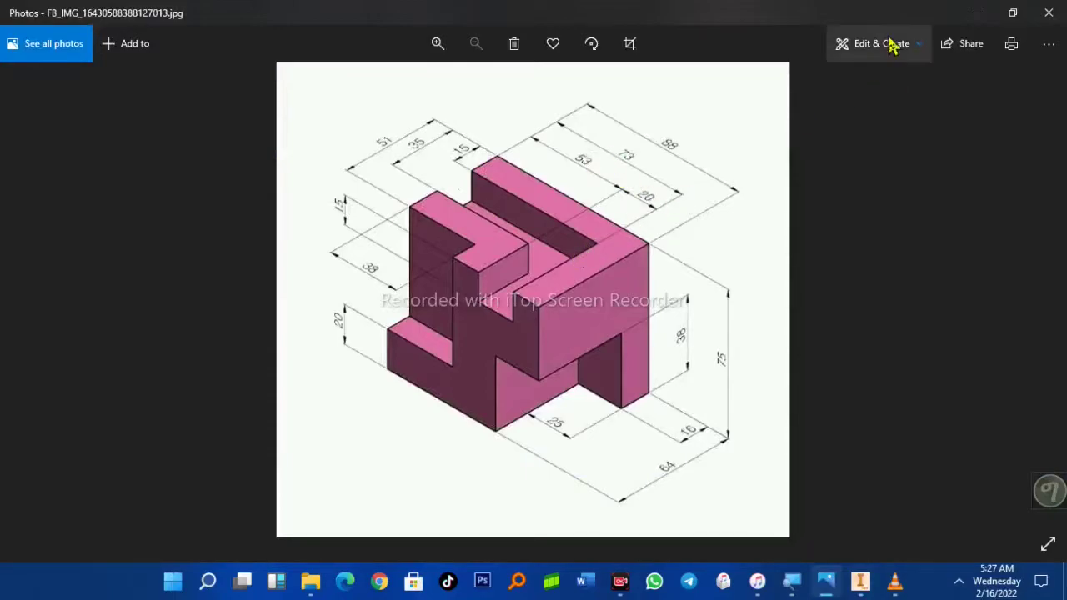
click(977, 12)
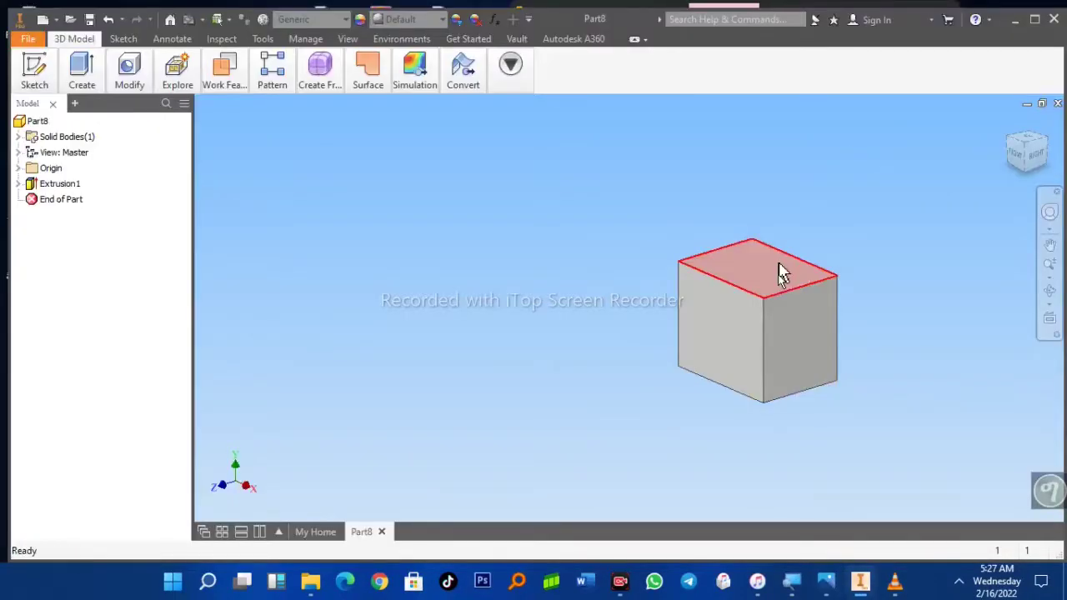
right_click(780, 280)
click(777, 317)
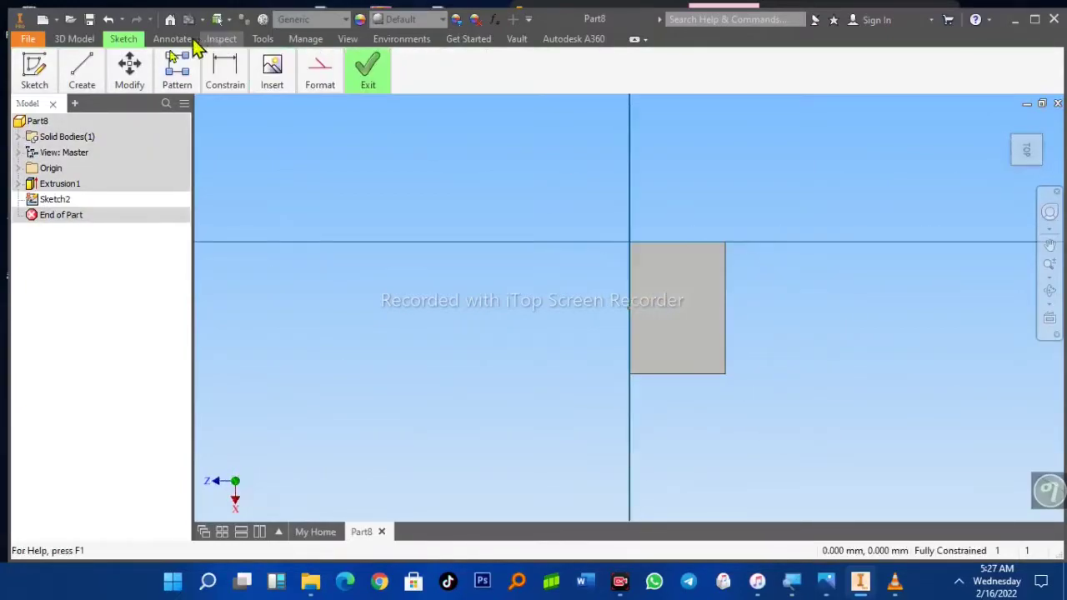
Draw a line chain: 15 mm along the top, 73 mm down, across to the axis, 20 mm up
click(117, 75)
mouse_move(82, 71)
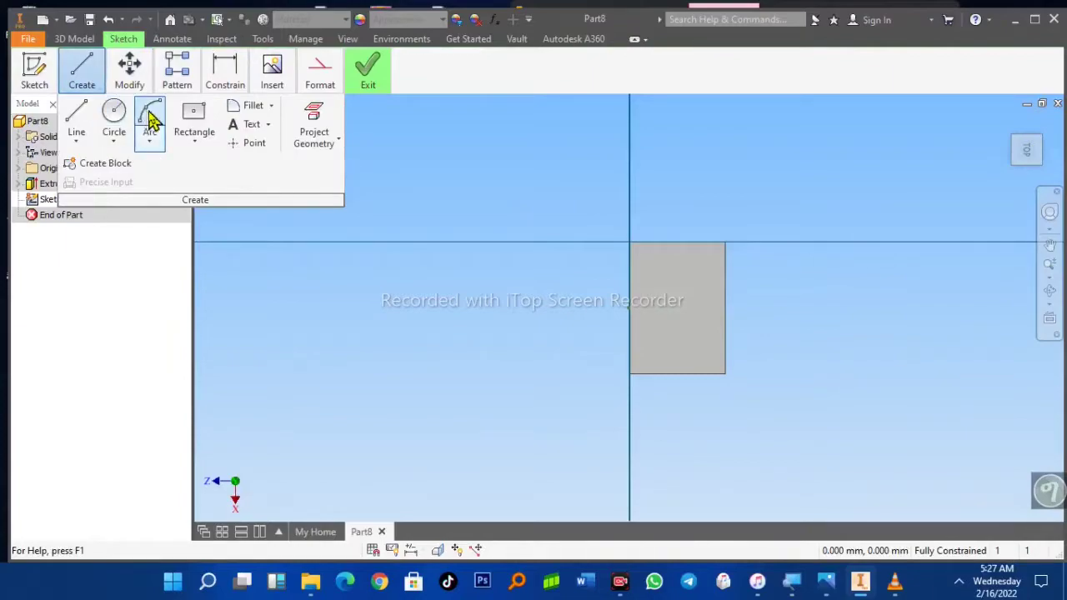
click(83, 121)
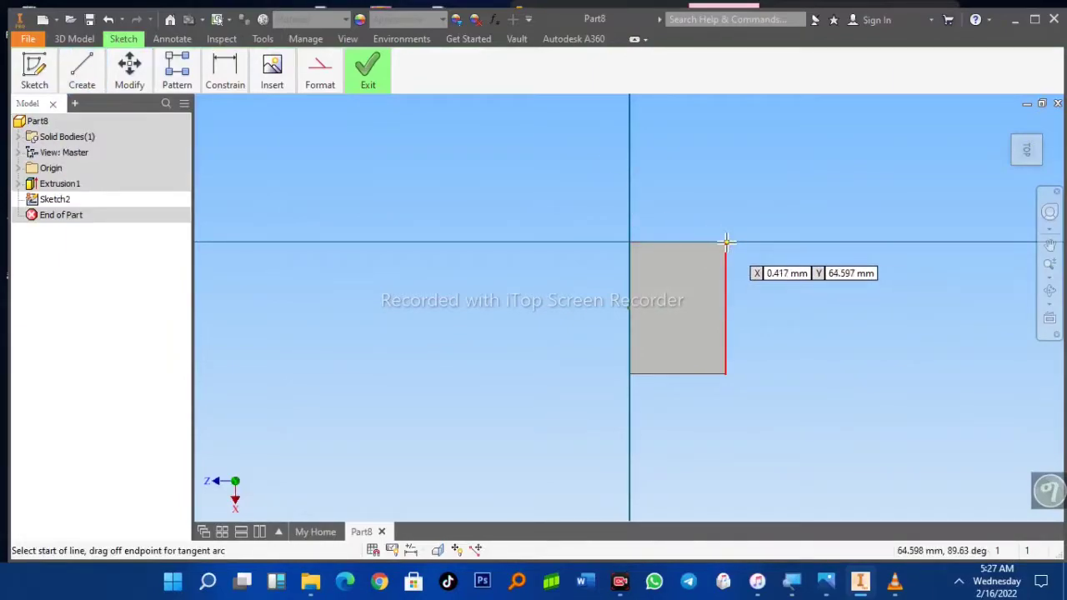
scroll(726, 242, up, 5)
click(724, 241)
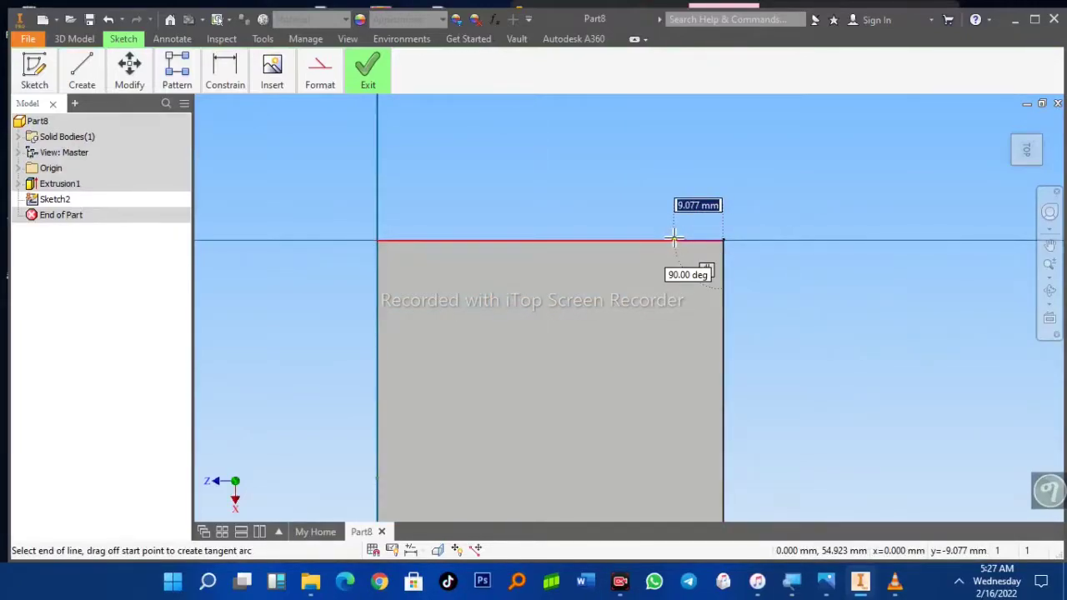
text(1)
key(Return)
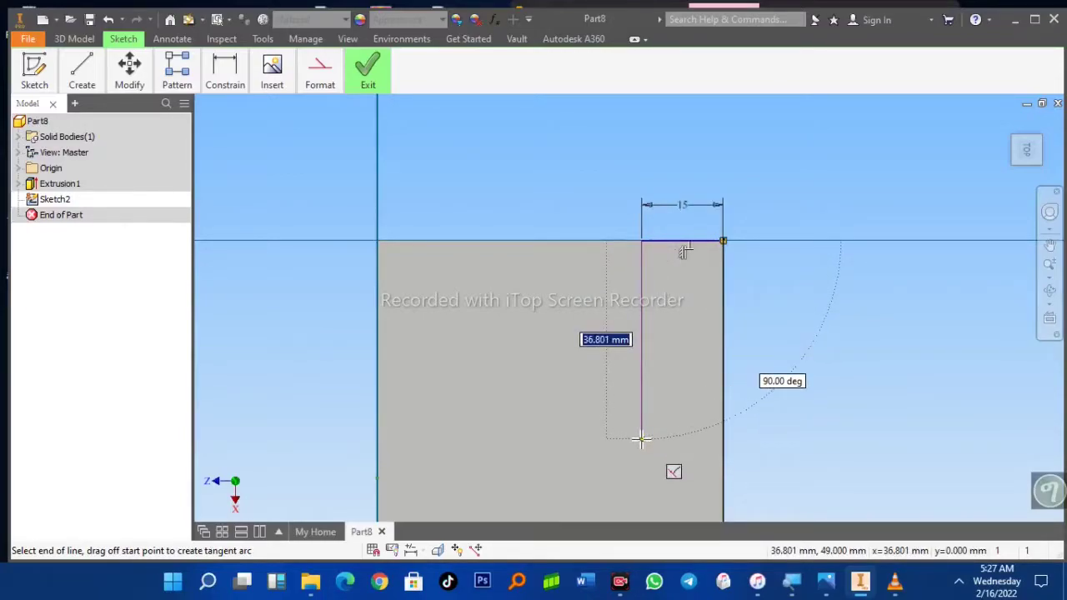
text(73)
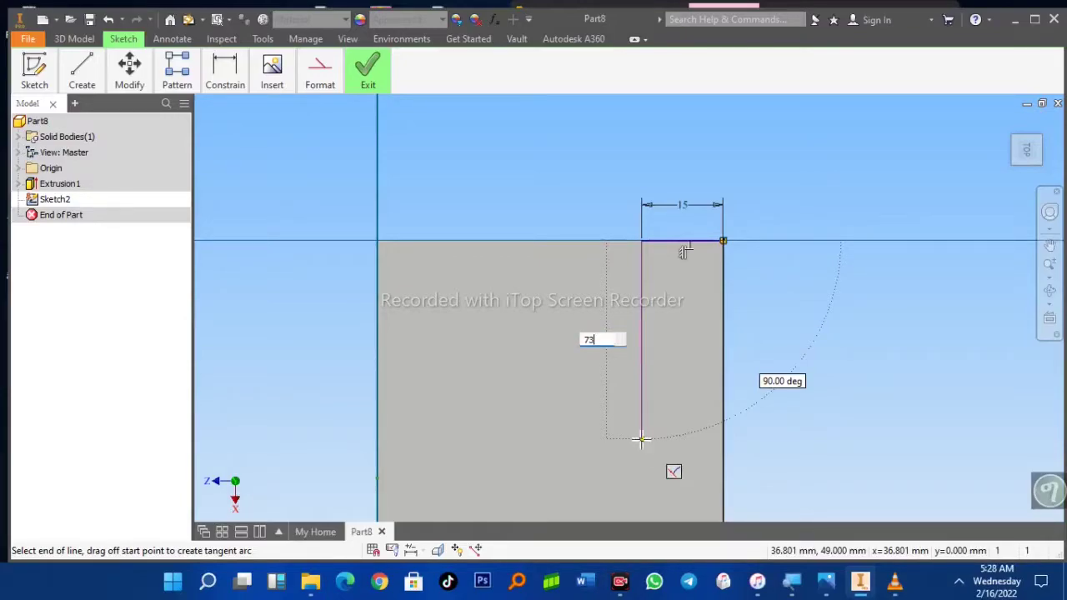
key(Escape)
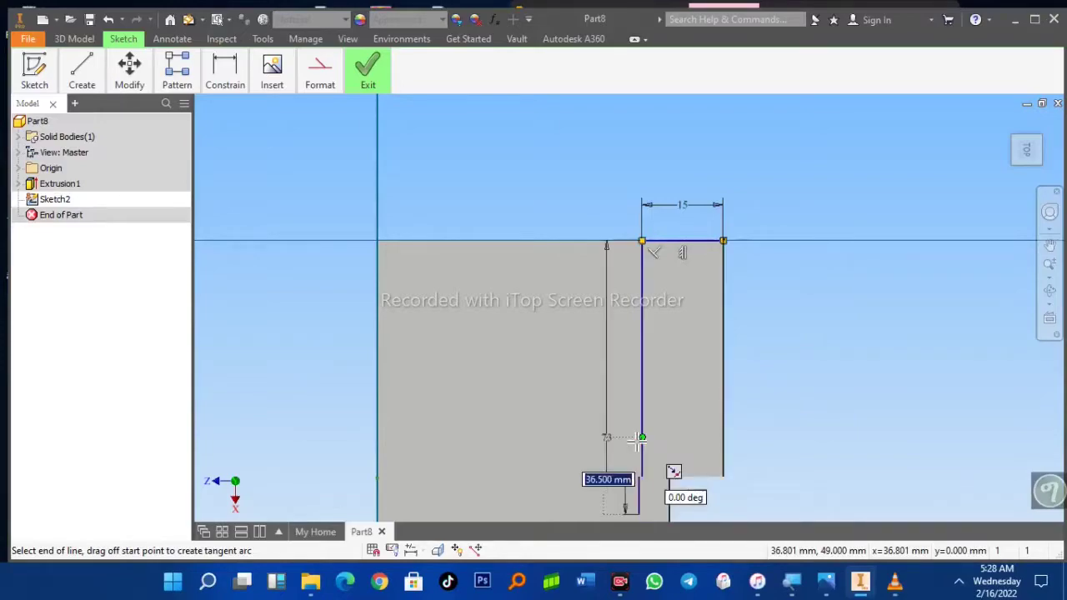
scroll(639, 438, down, 5)
text(73)
key(Return)
scroll(633, 475, up, 3)
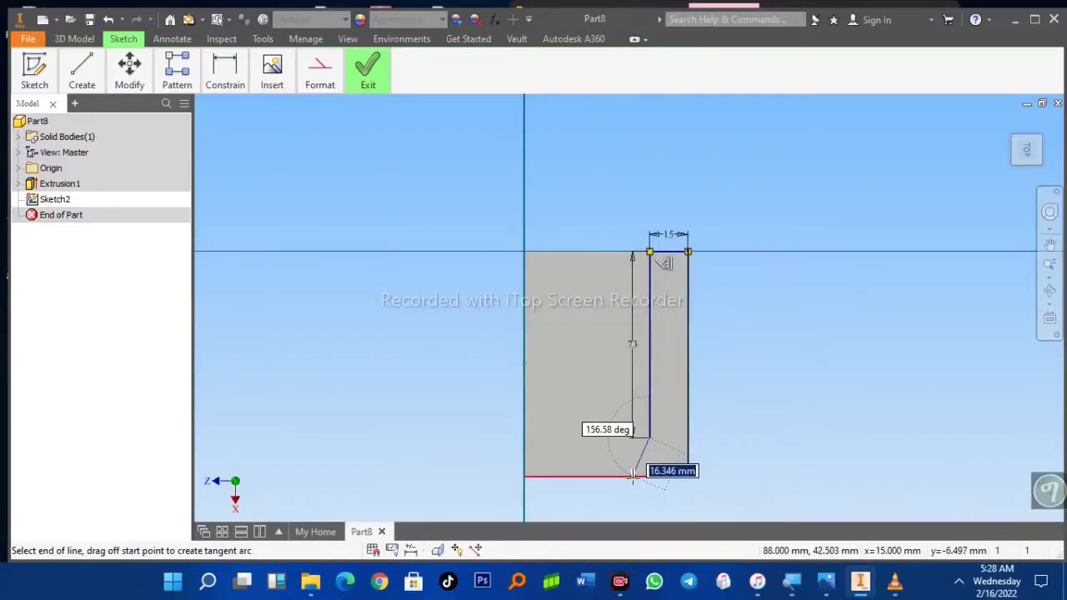
click(524, 436)
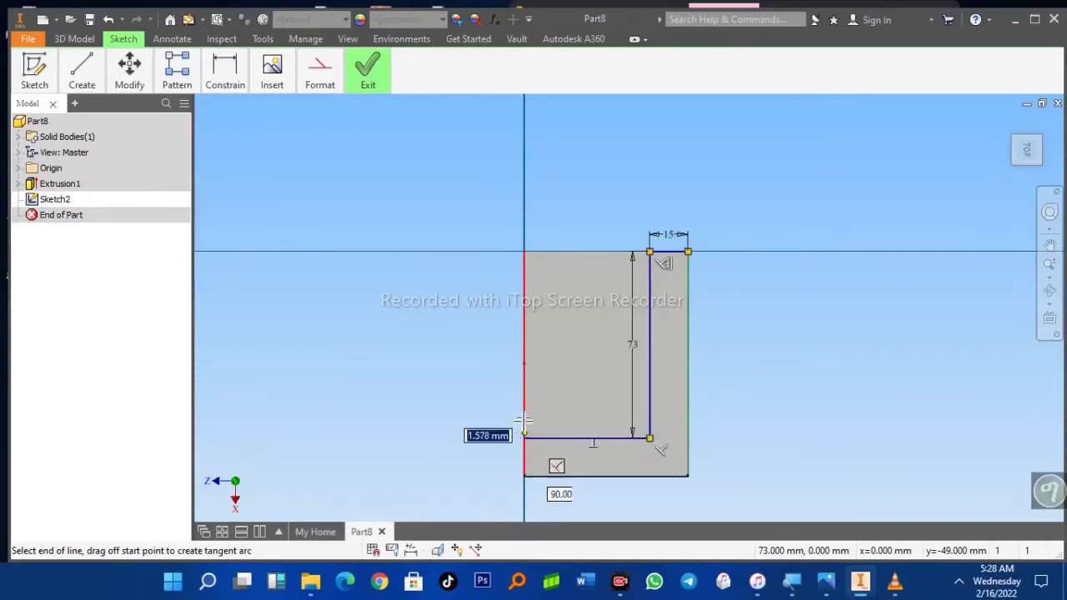
text(2)
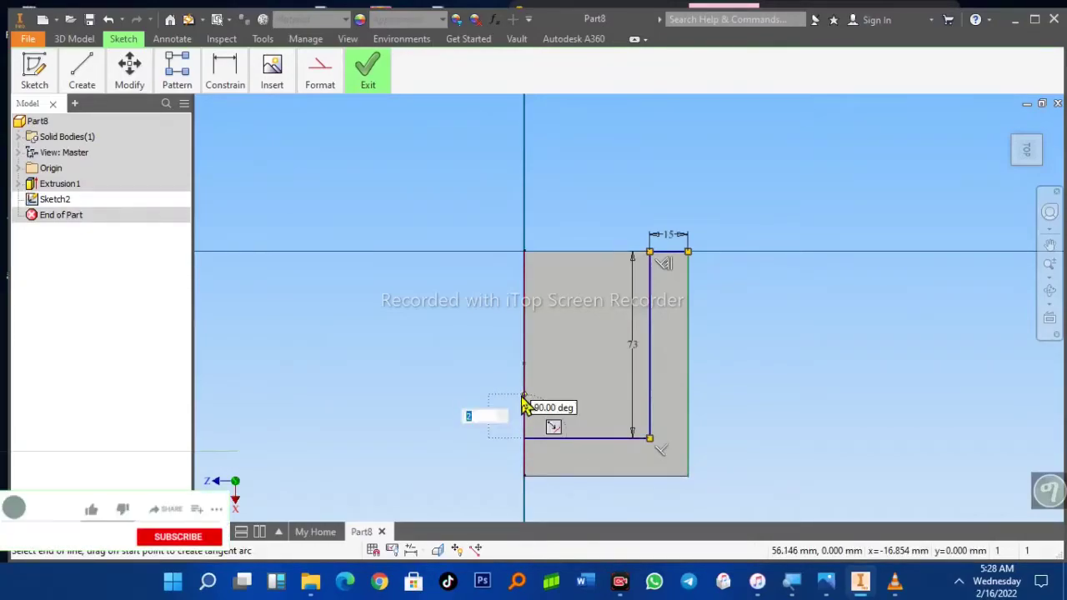
key(Return)
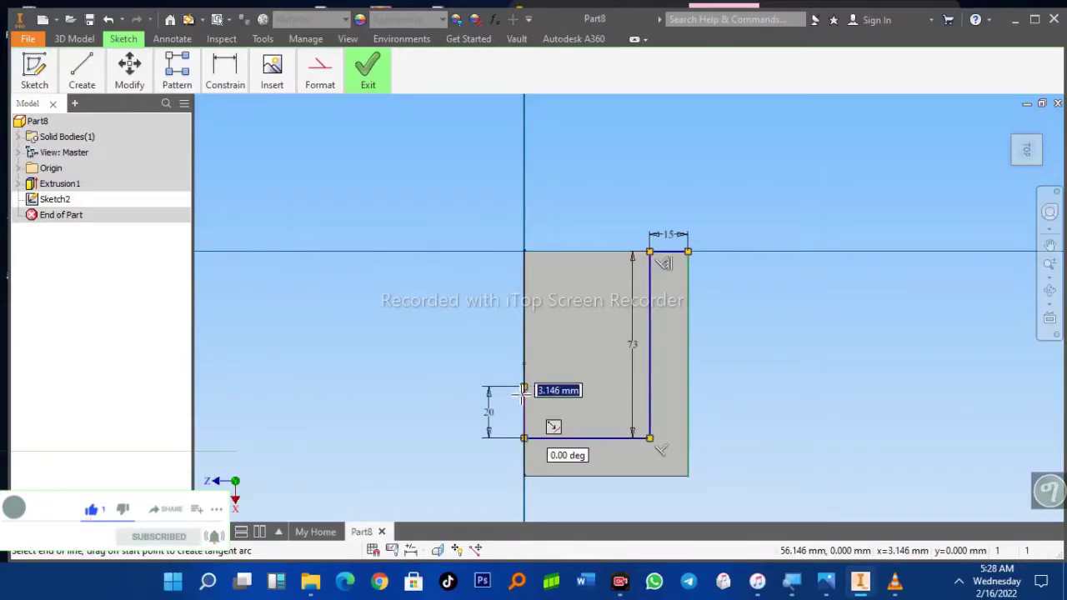
key(Escape)
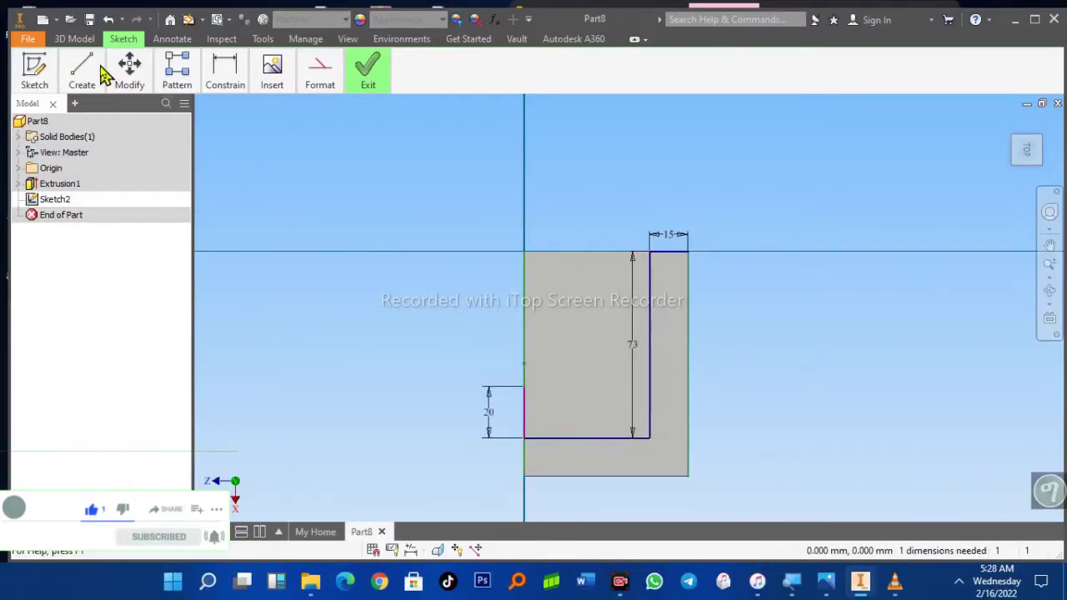
Draw a 20 mm line along the top edge from the 15 mm segment's left end
click(104, 75)
click(76, 117)
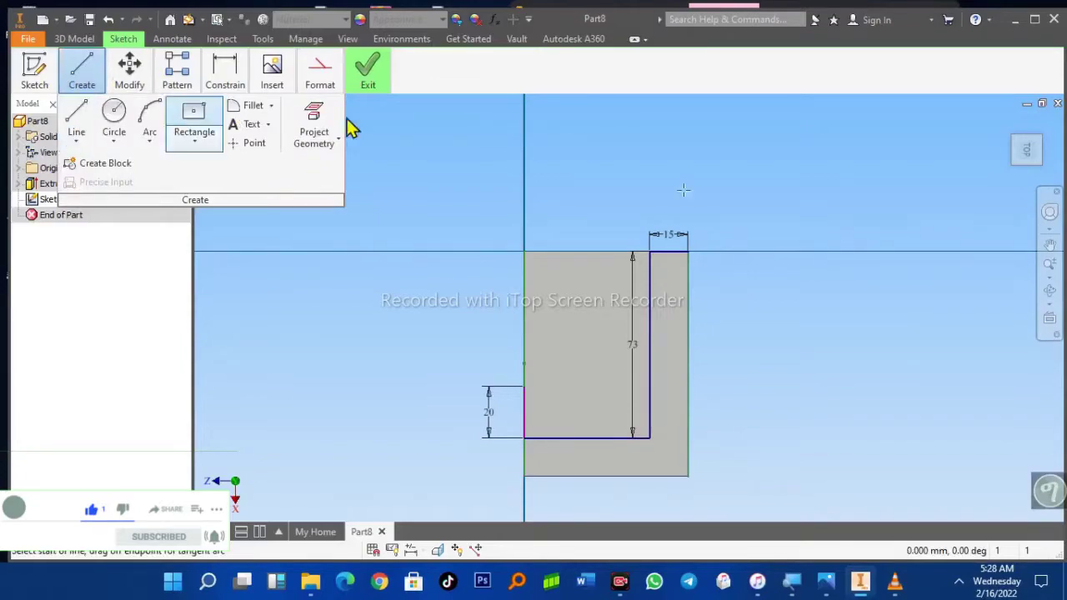
click(650, 248)
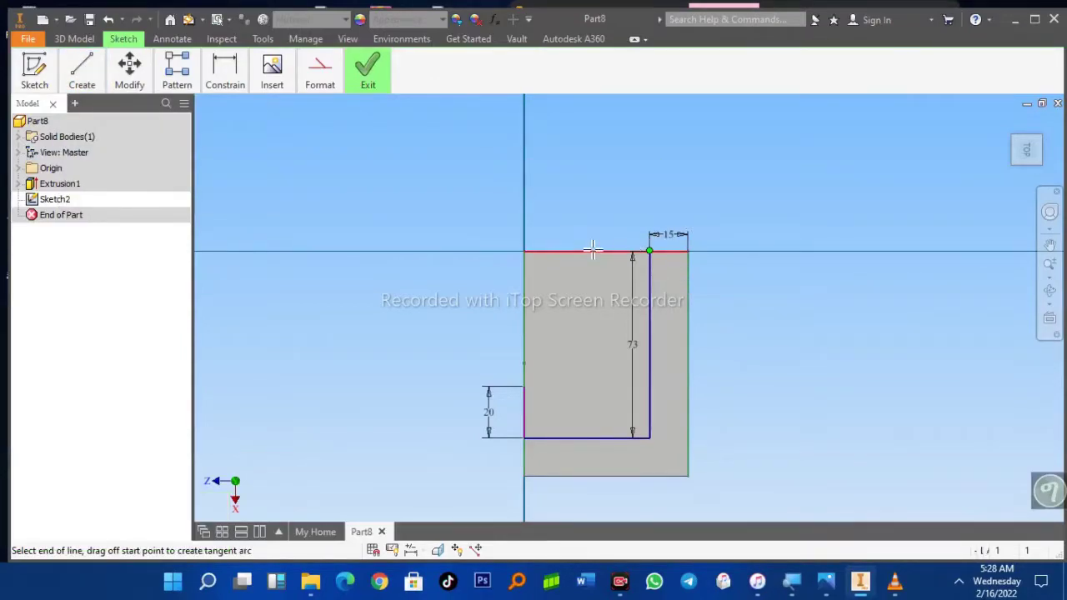
text(20)
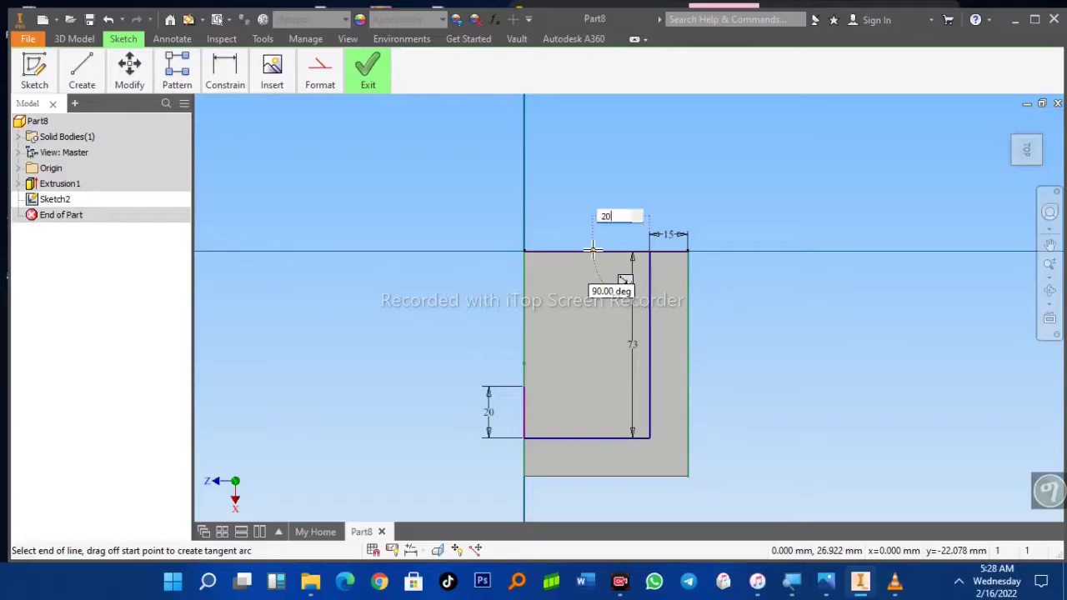
key(Return)
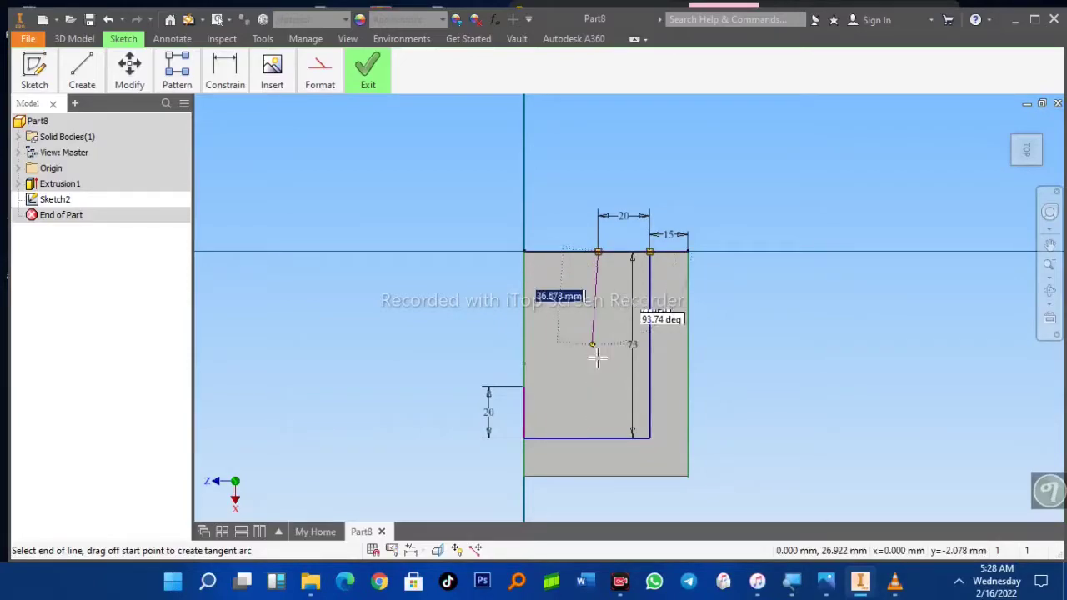
text(53)
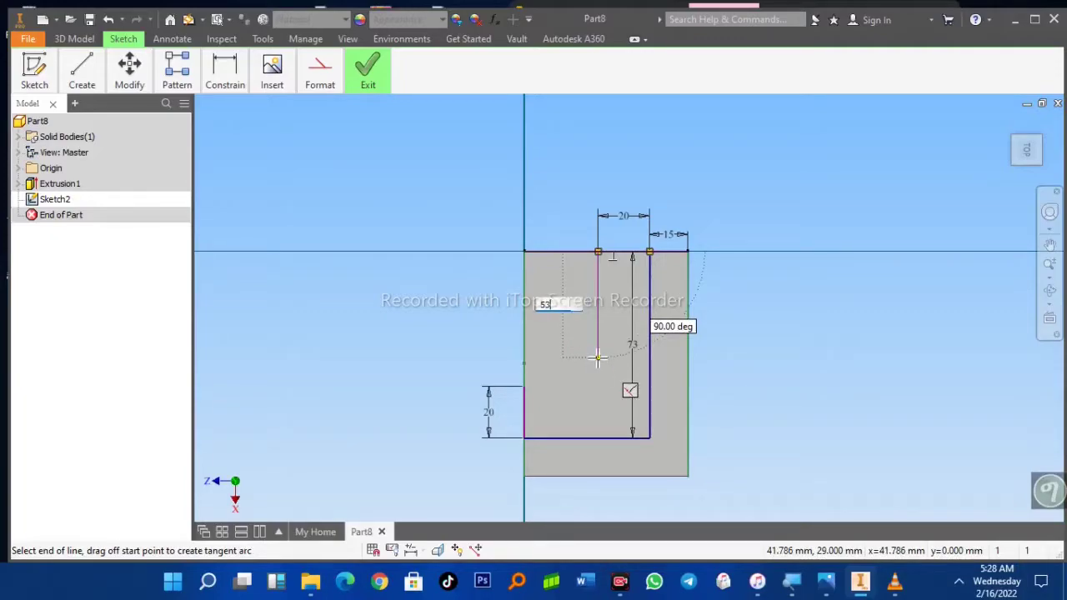
key(Escape)
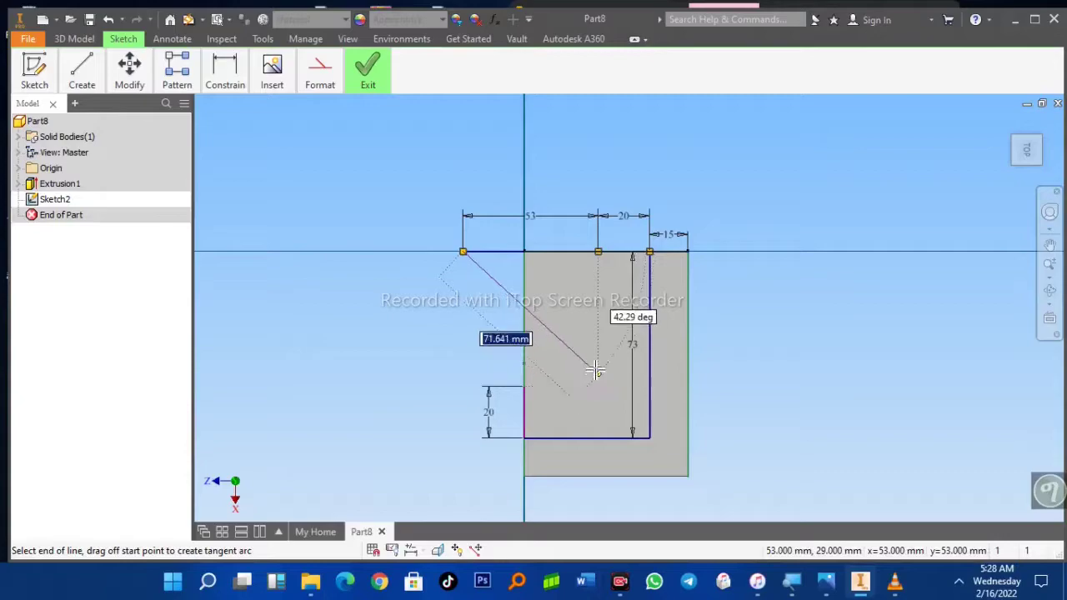
key(Escape)
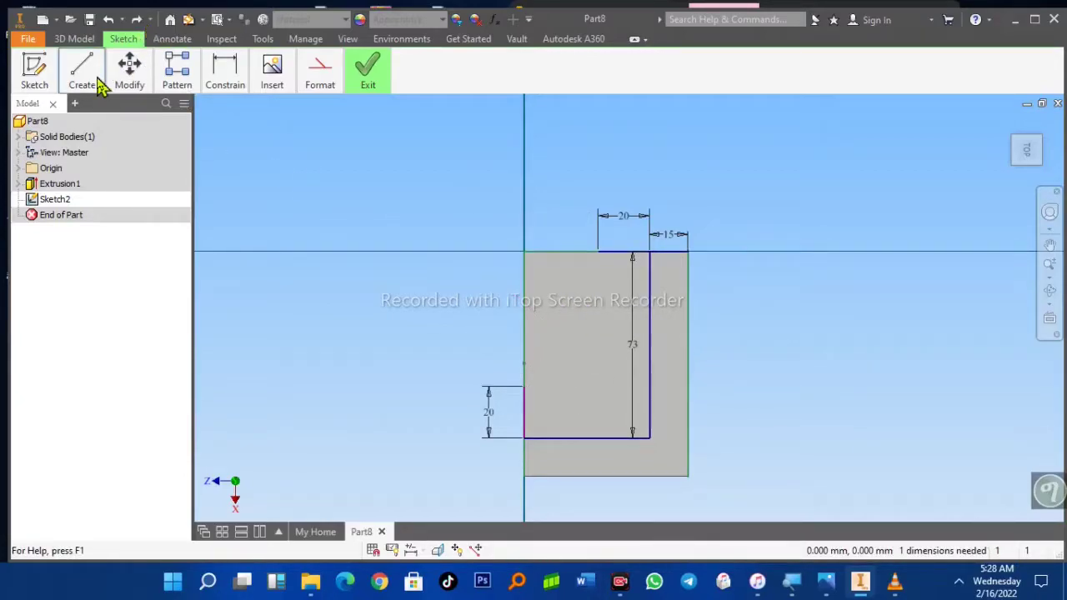
Add a 53 mm vertical line and a horizontal line from the left edge closing the L
click(87, 76)
click(77, 117)
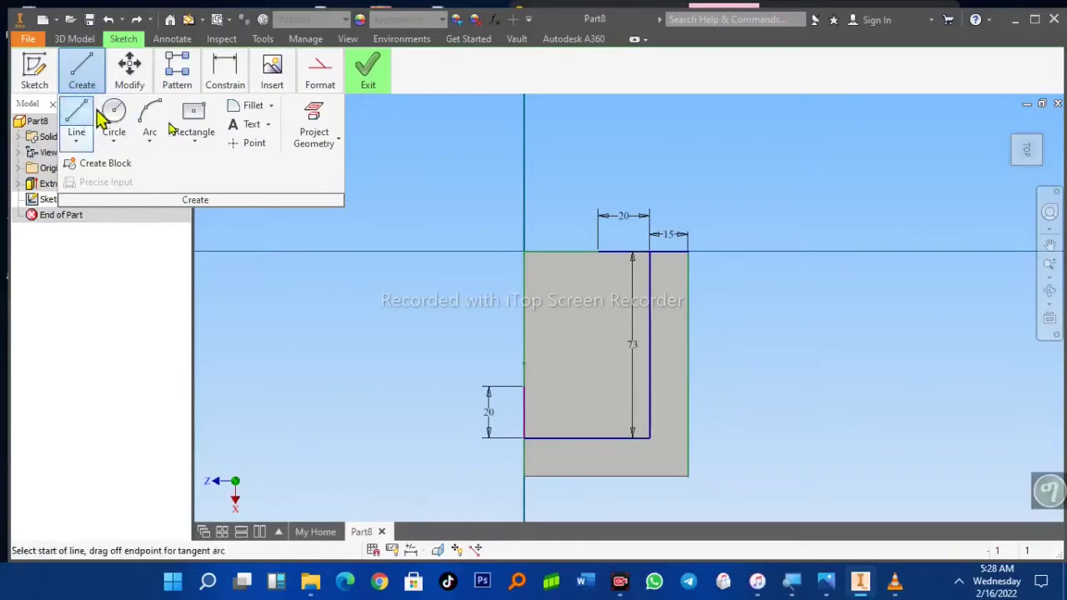
click(598, 252)
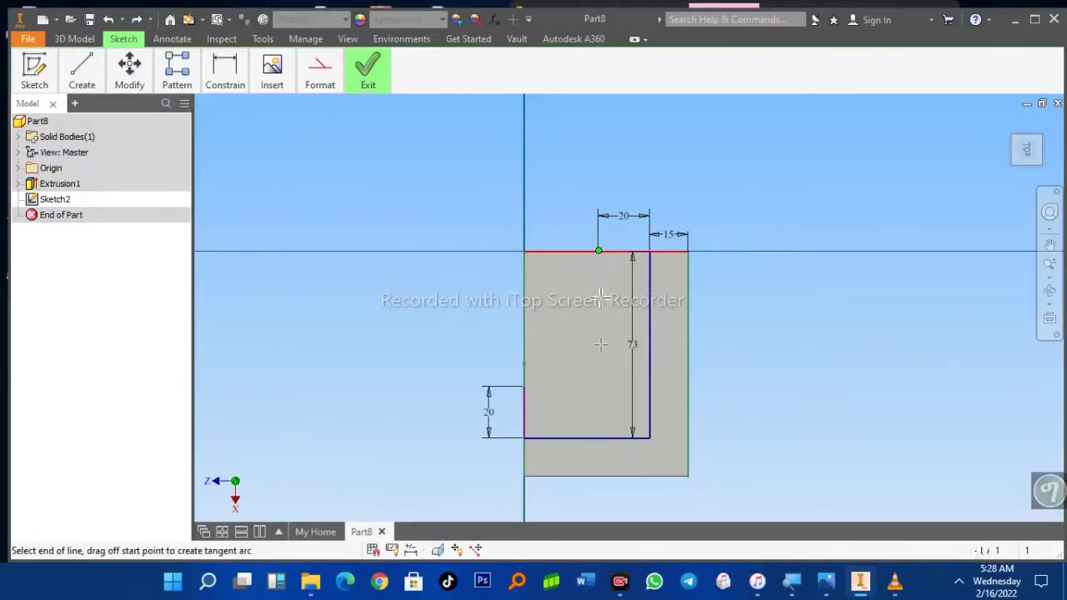
click(598, 355)
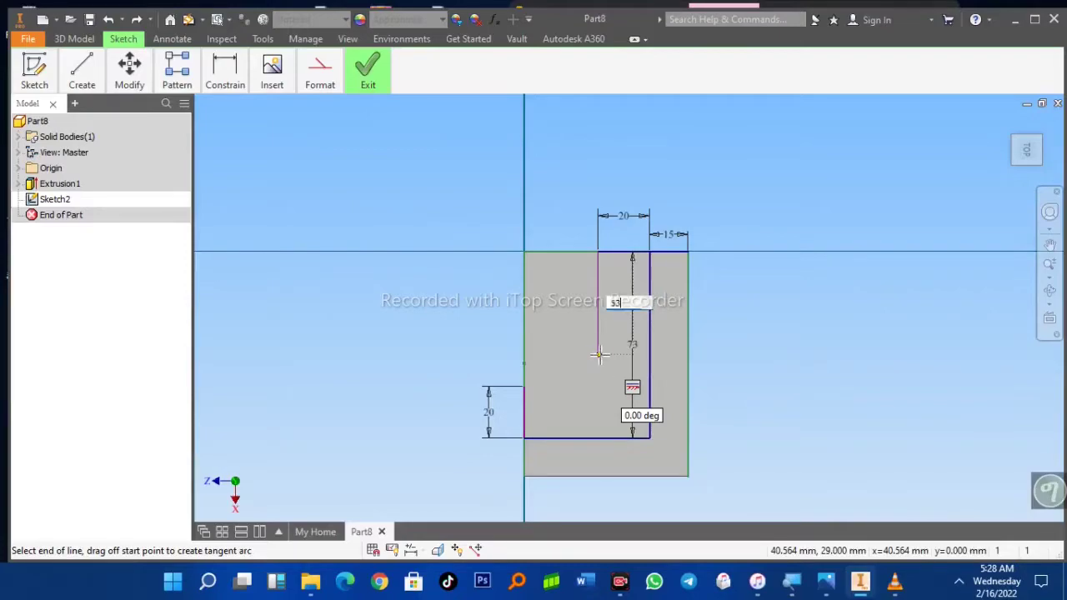
text(53)
key(Return)
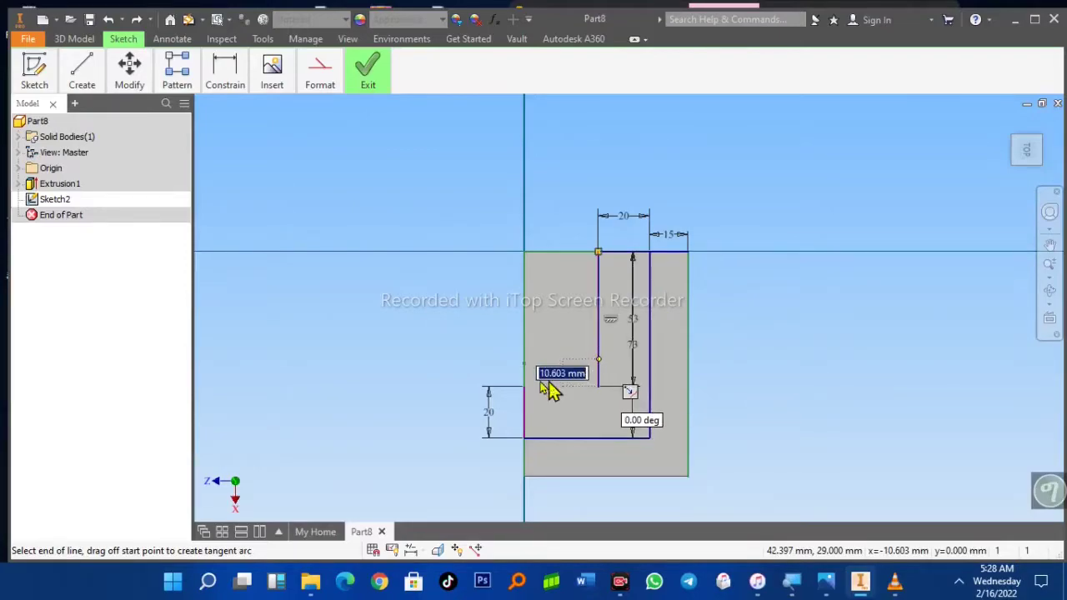
key(Escape)
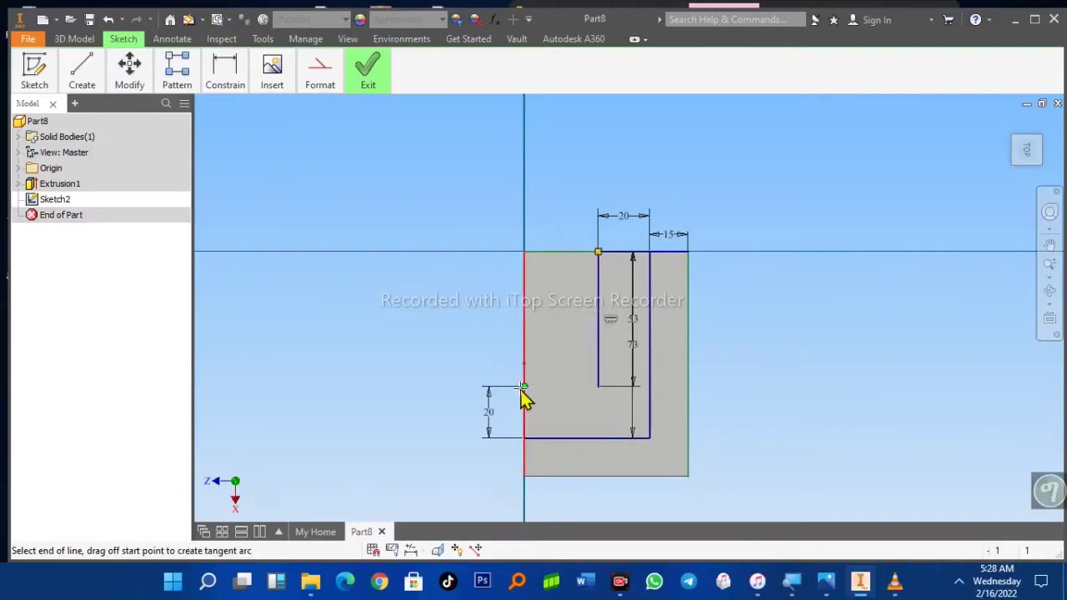
click(523, 387)
click(597, 387)
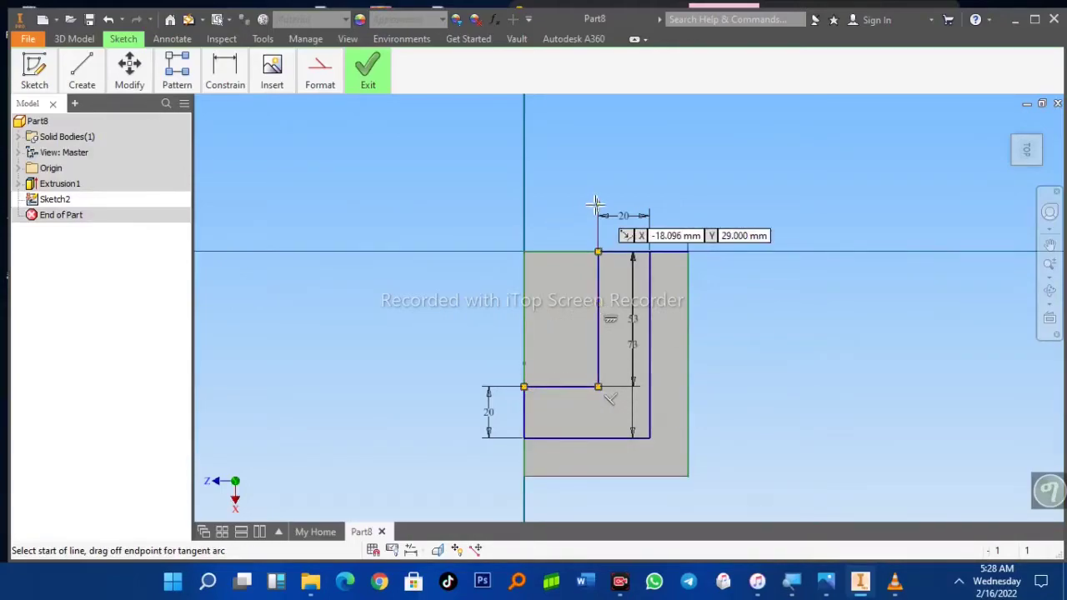
key(Escape)
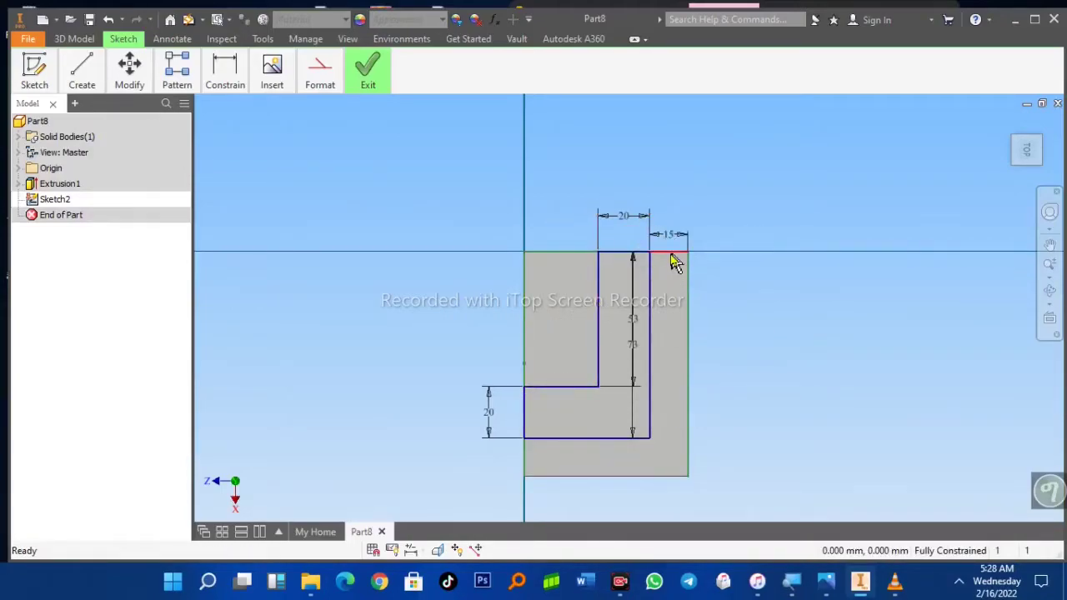
click(365, 69)
Finish Sketch2 and compare the part with the reference drawing
click(372, 132)
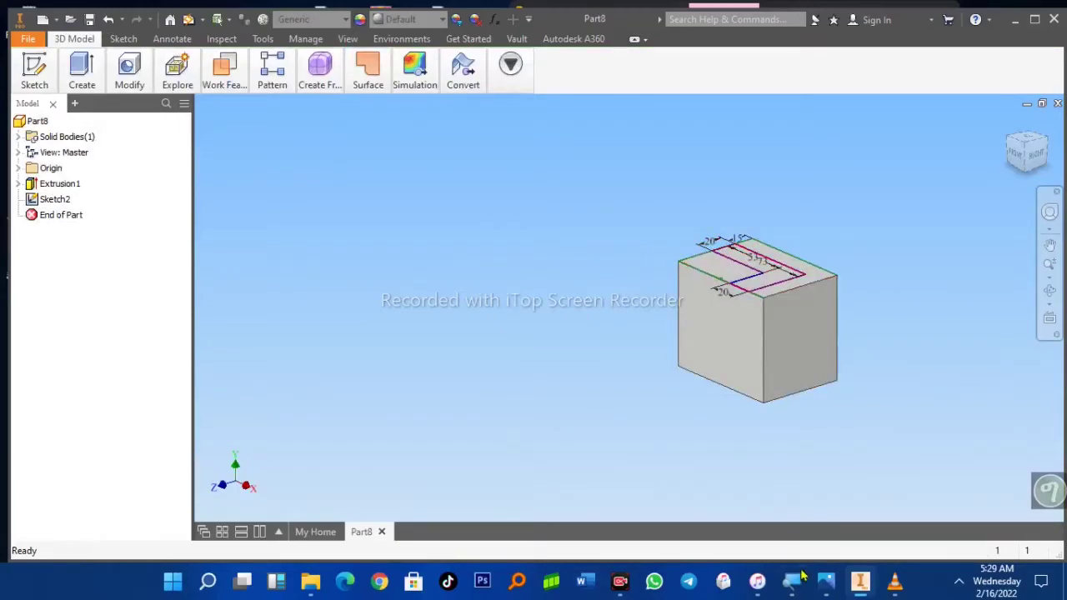
click(825, 582)
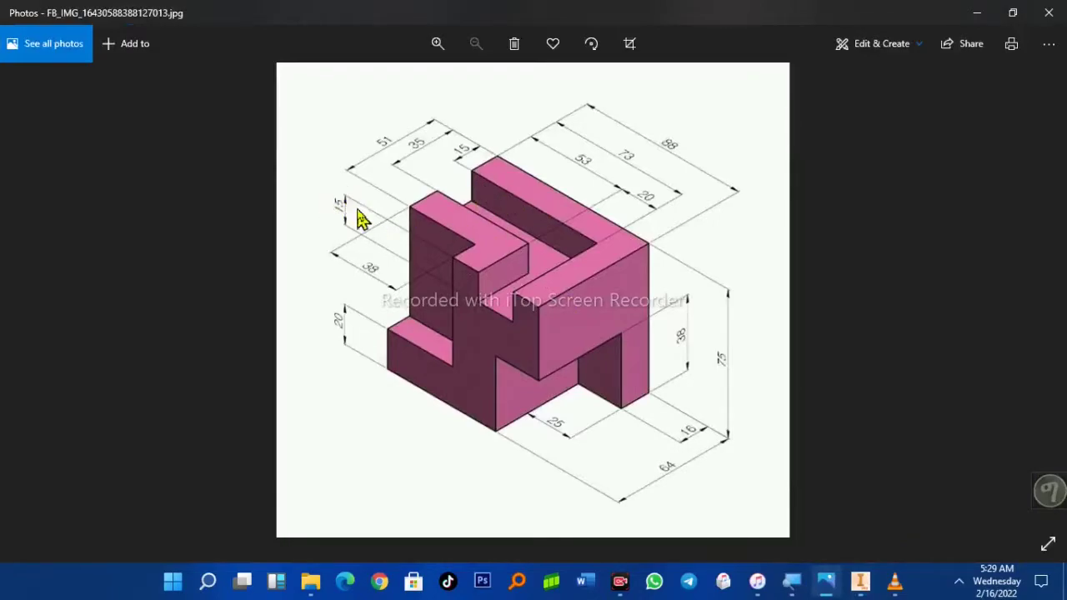
key(alt+Tab)
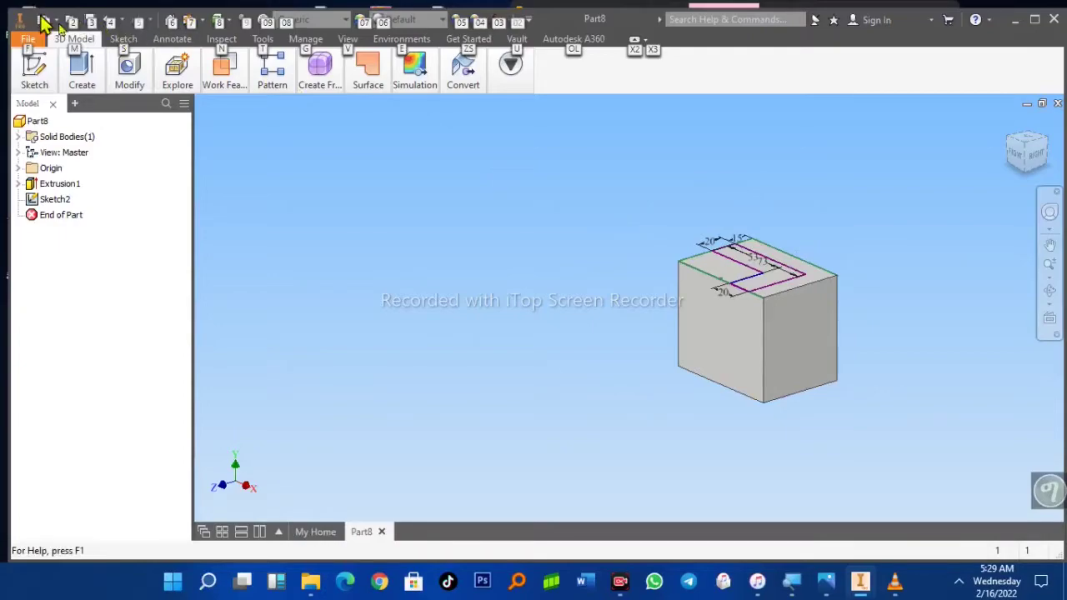
Extrude the L-shaped profile as a 15 mm cut down into the block
click(80, 80)
click(75, 124)
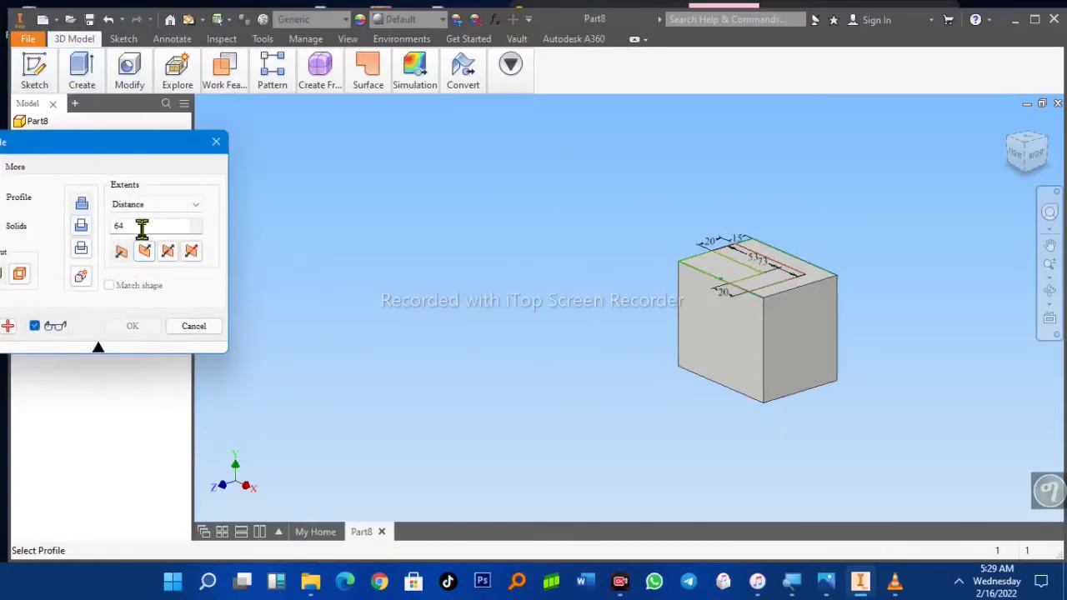
drag(142, 231, 71, 236)
text(5)
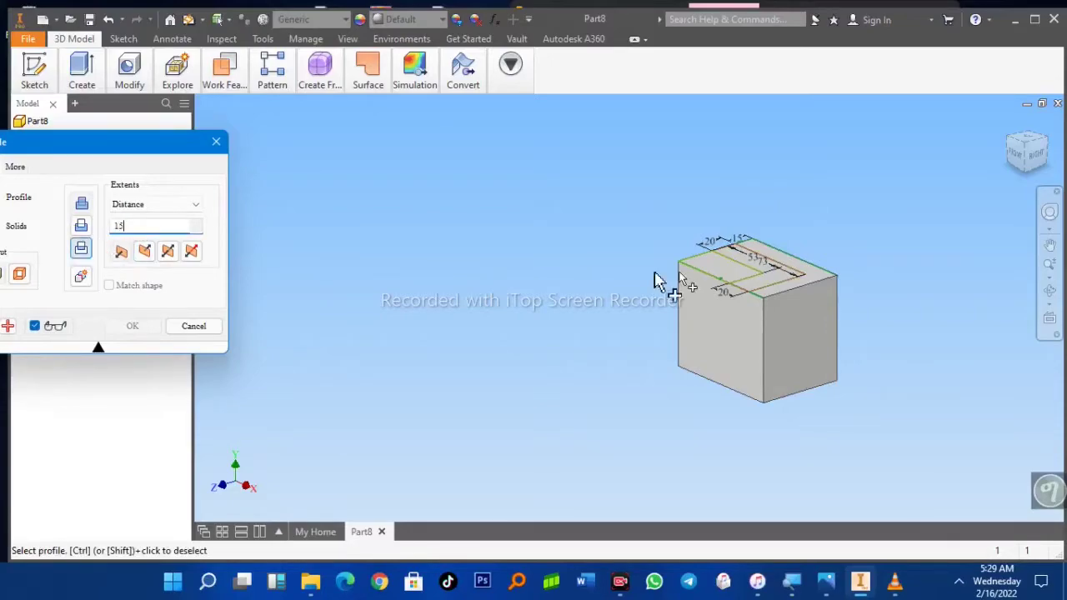
click(776, 283)
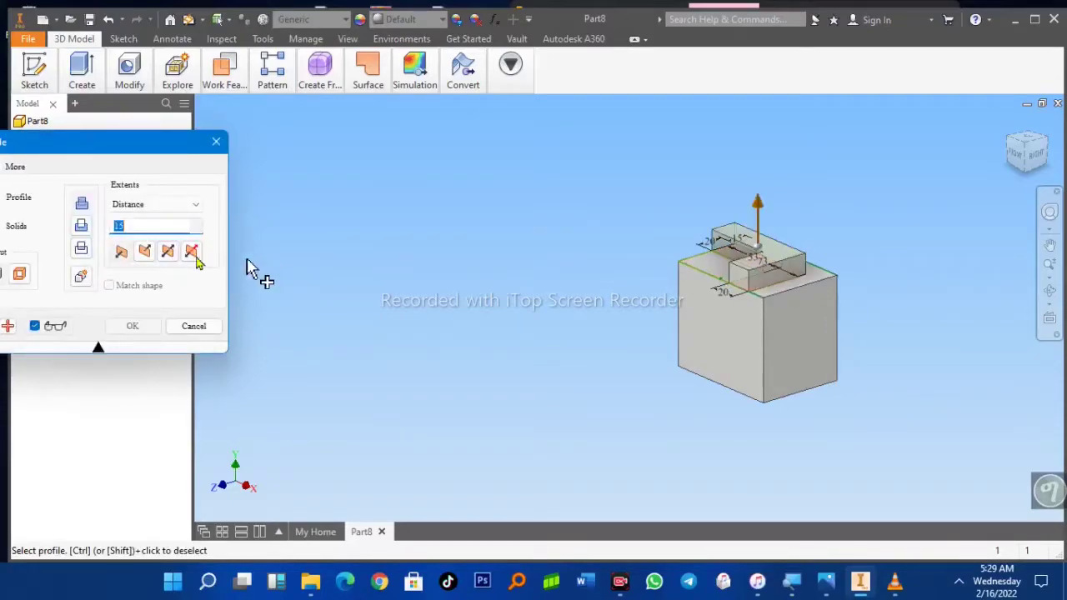
click(147, 253)
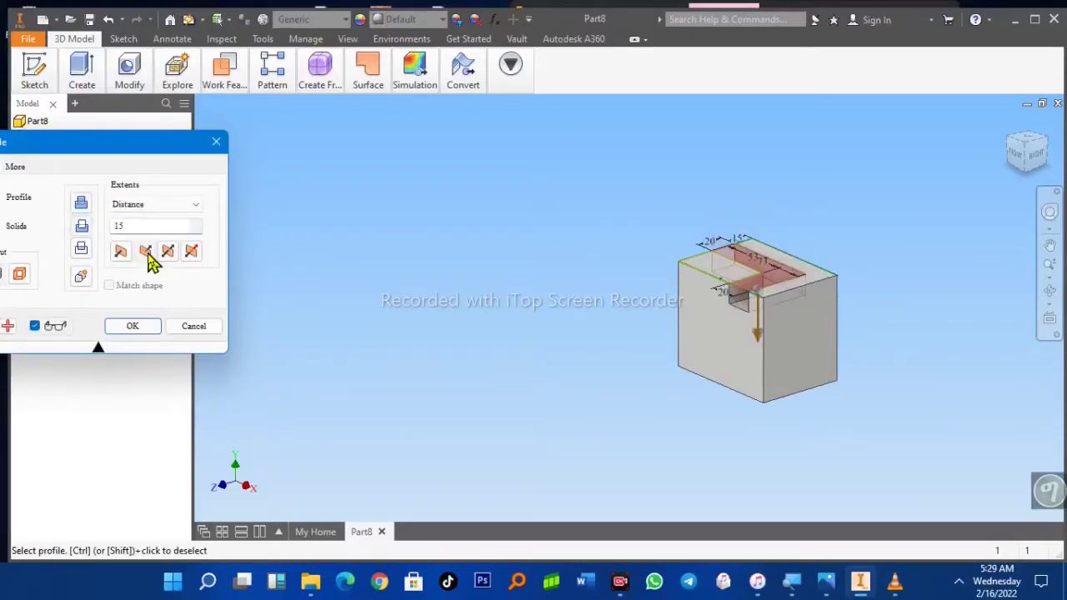
click(135, 328)
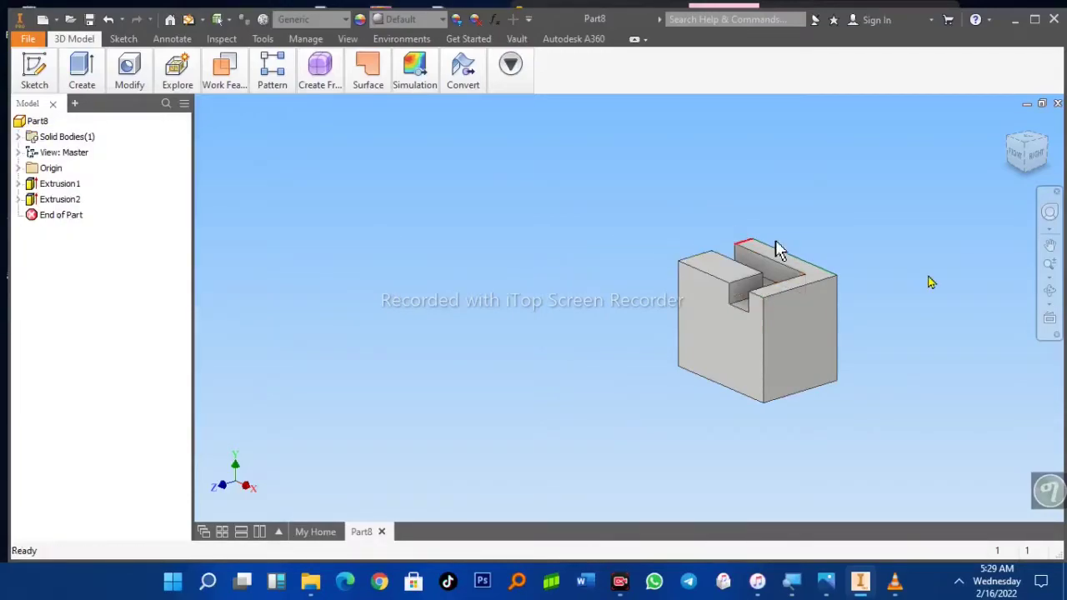
key(alt+Tab)
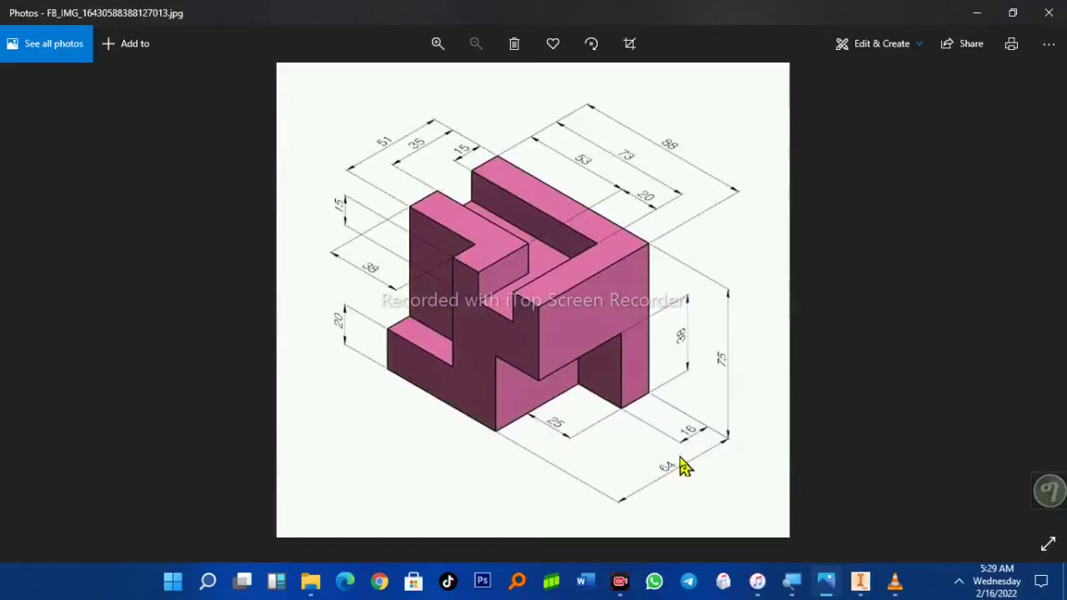
click(976, 13)
mouse_move(1028, 150)
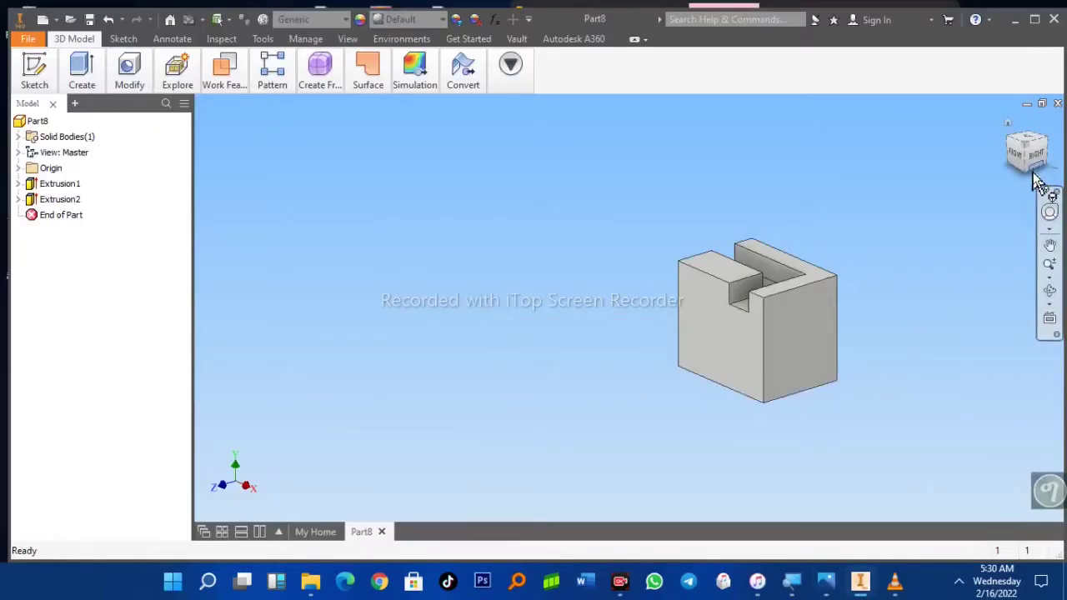
Start a new sketch on the block's bottom face and turn the view a quarter turn
click(1019, 182)
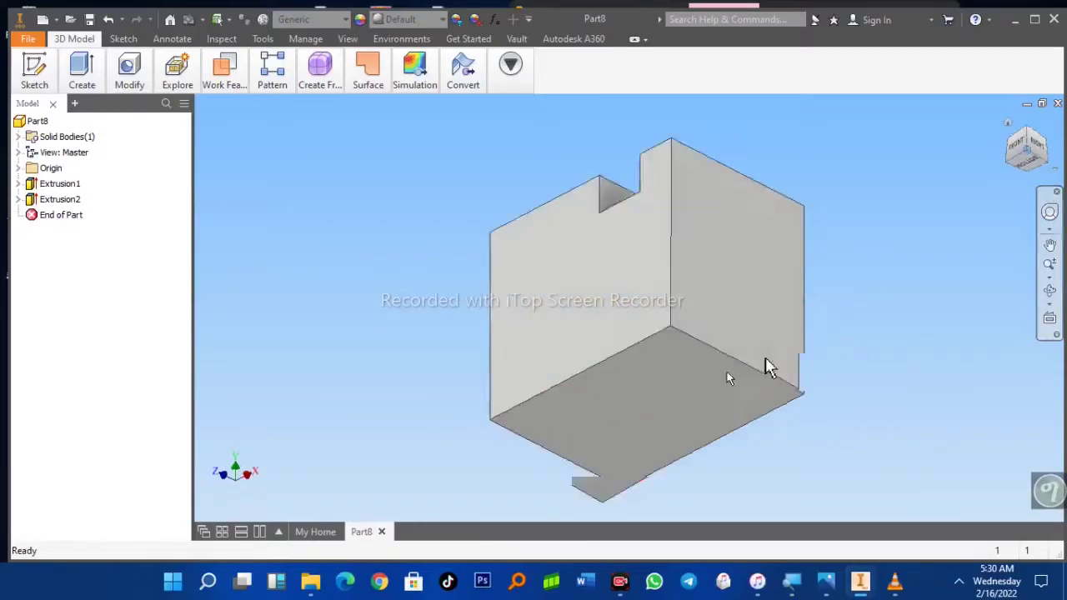
right_click(644, 352)
click(649, 394)
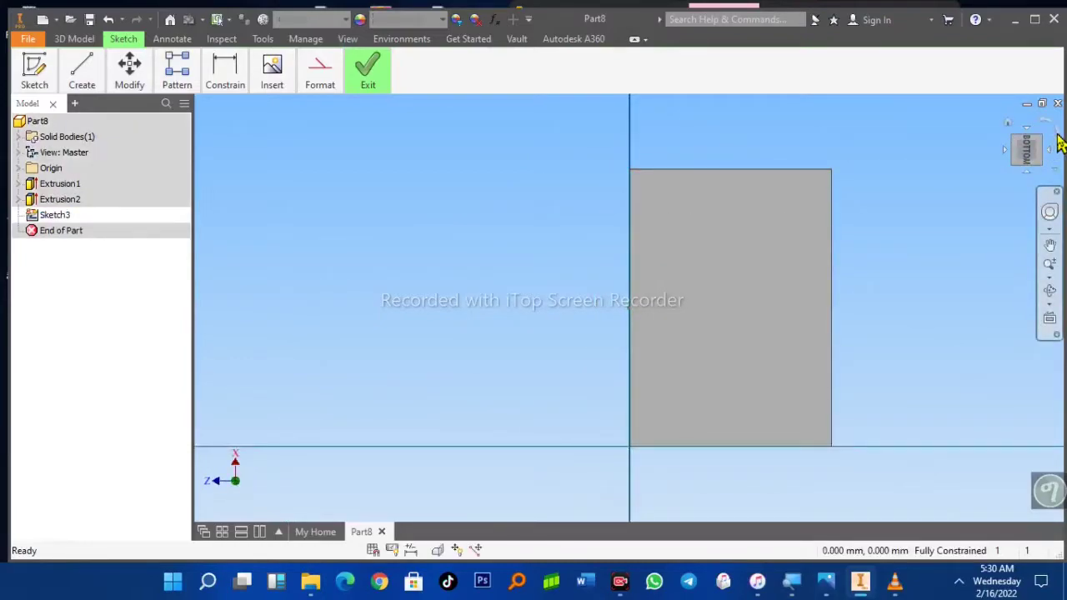
click(1054, 139)
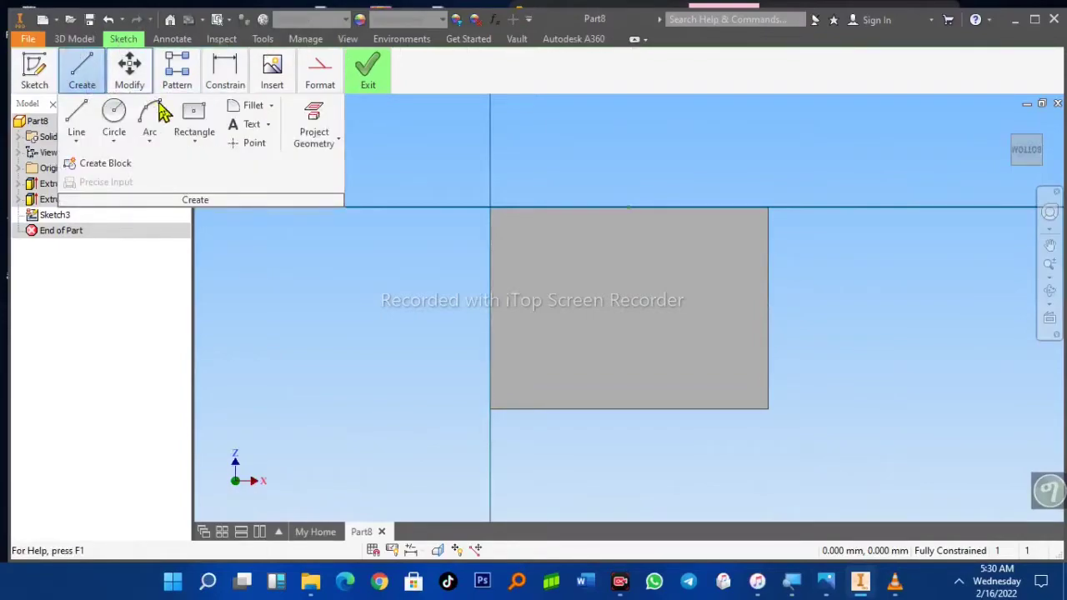
mouse_move(82, 71)
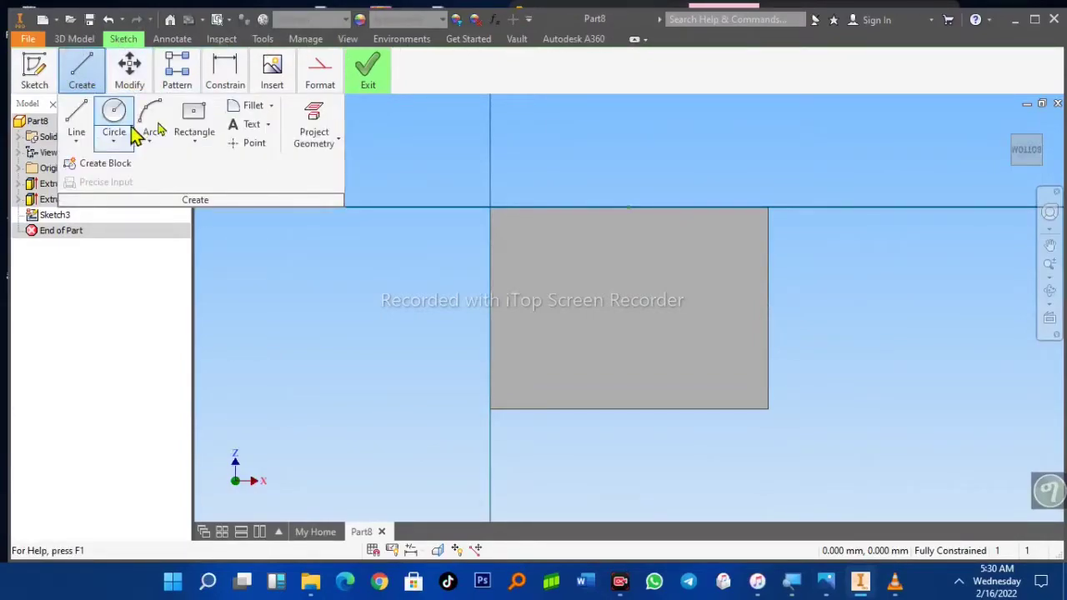
Draw a trial 25 × 48 mm two-point rectangle at the face's corner, then undo it
click(197, 140)
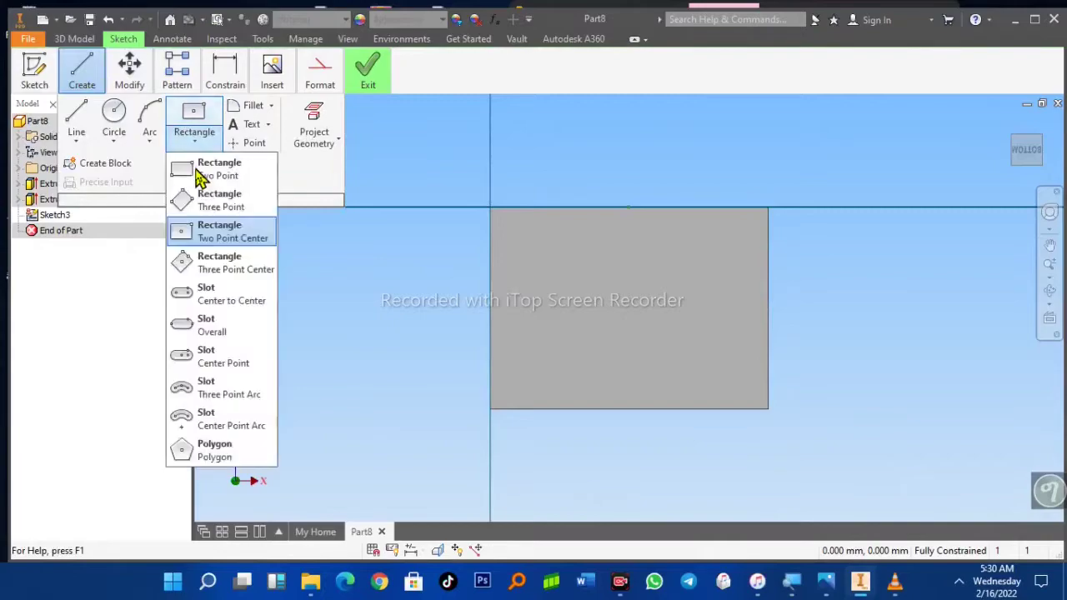
click(209, 175)
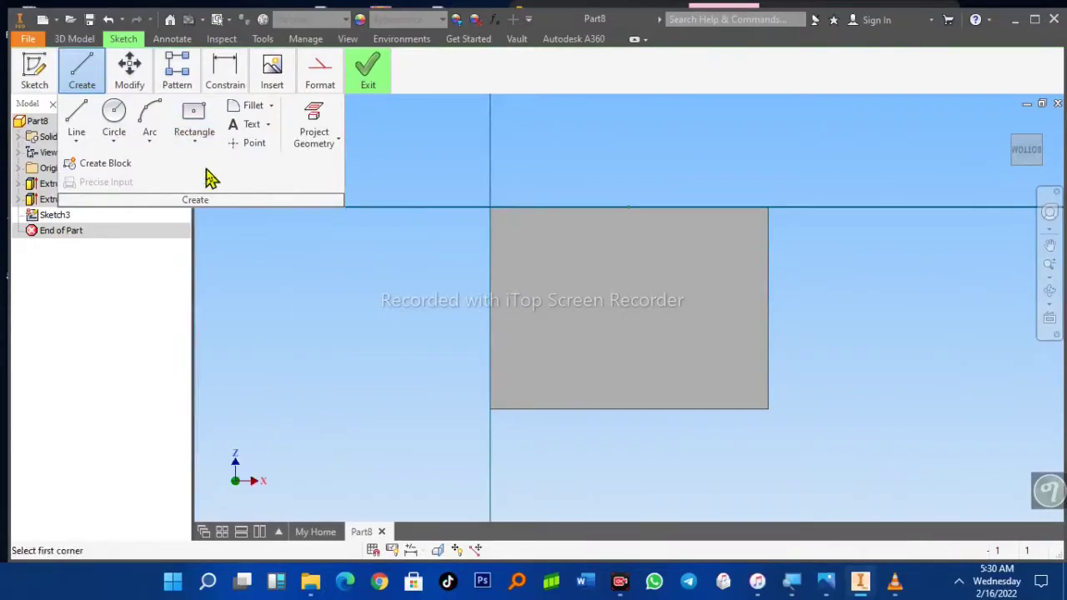
click(768, 207)
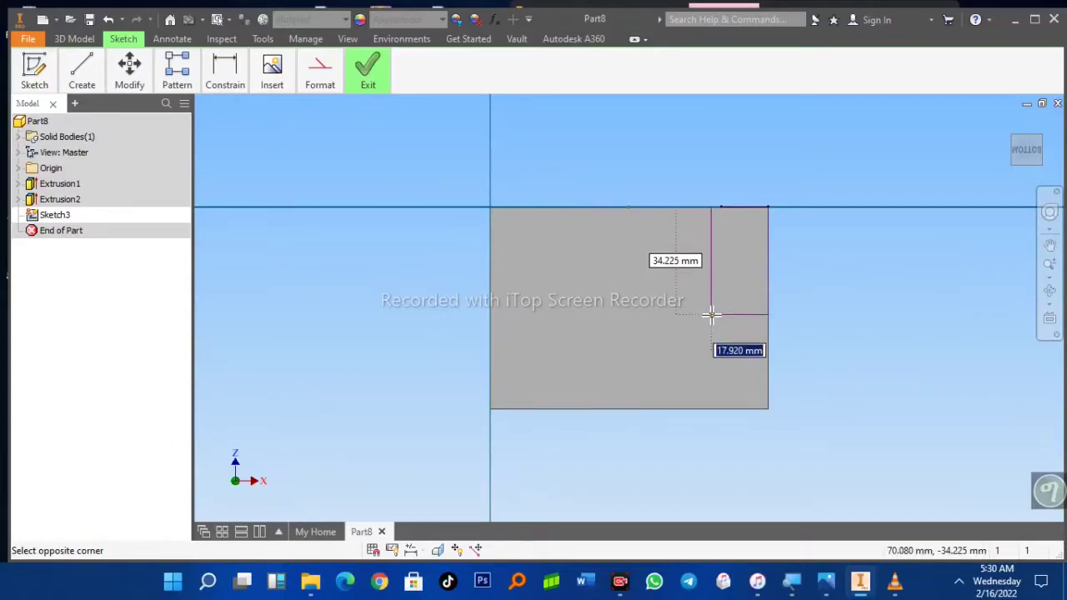
text(25)
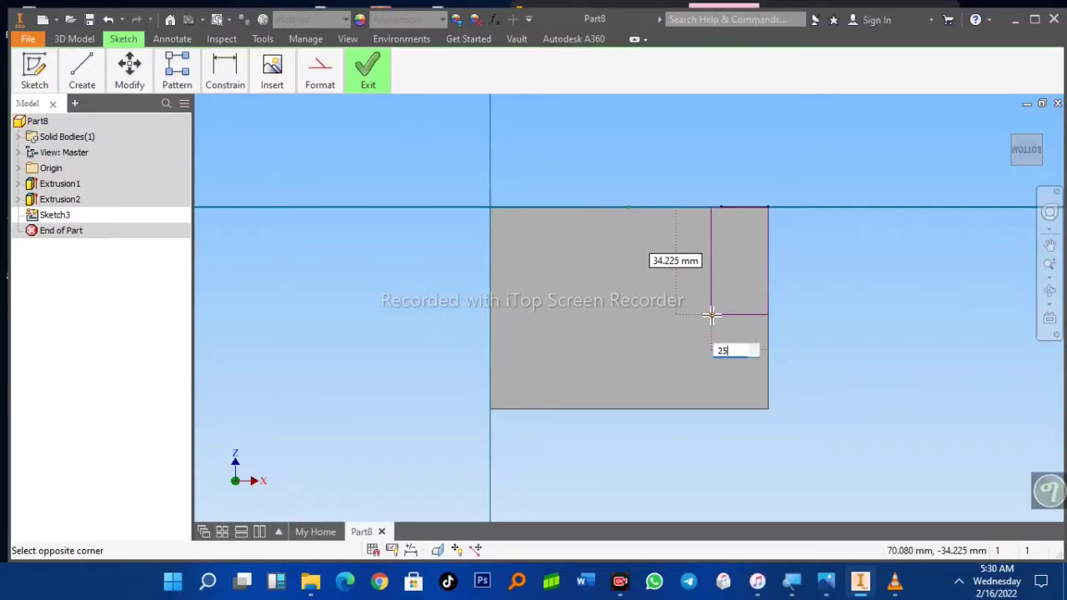
key(Tab)
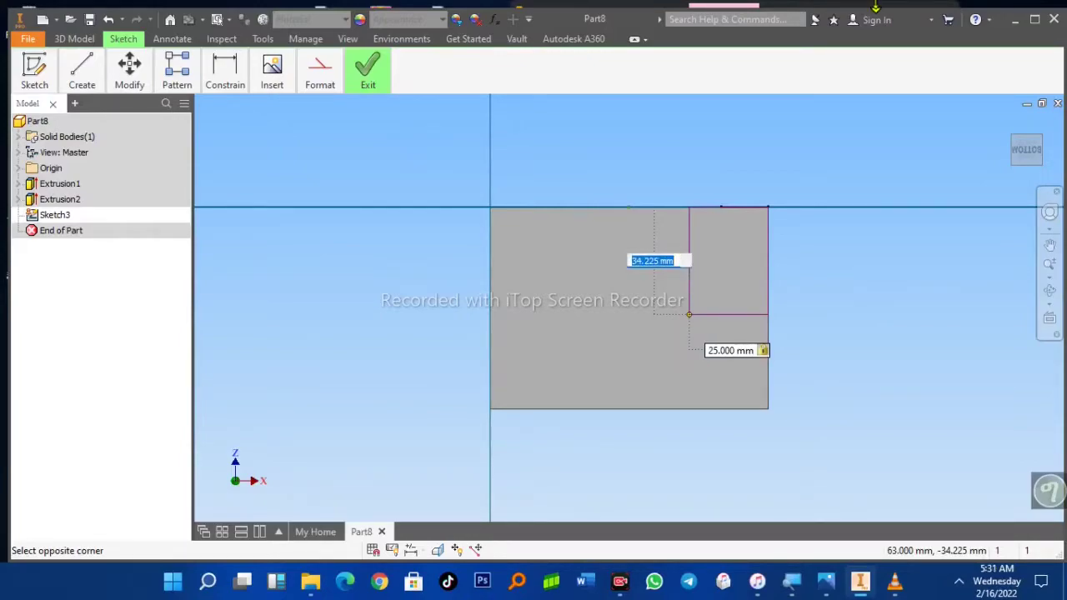
text(64-16)
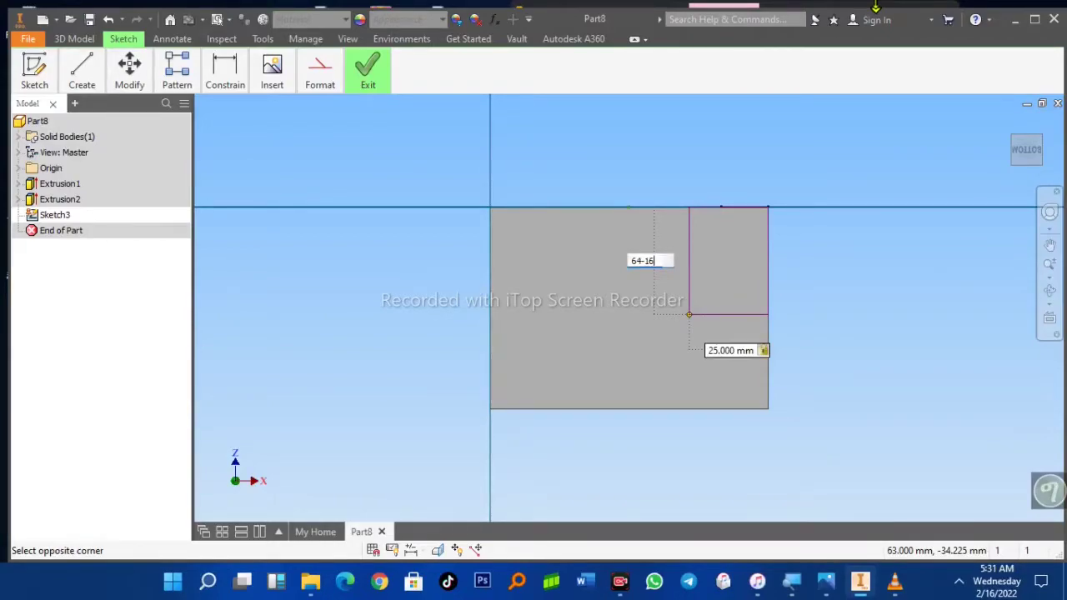
key(Tab)
key(Return)
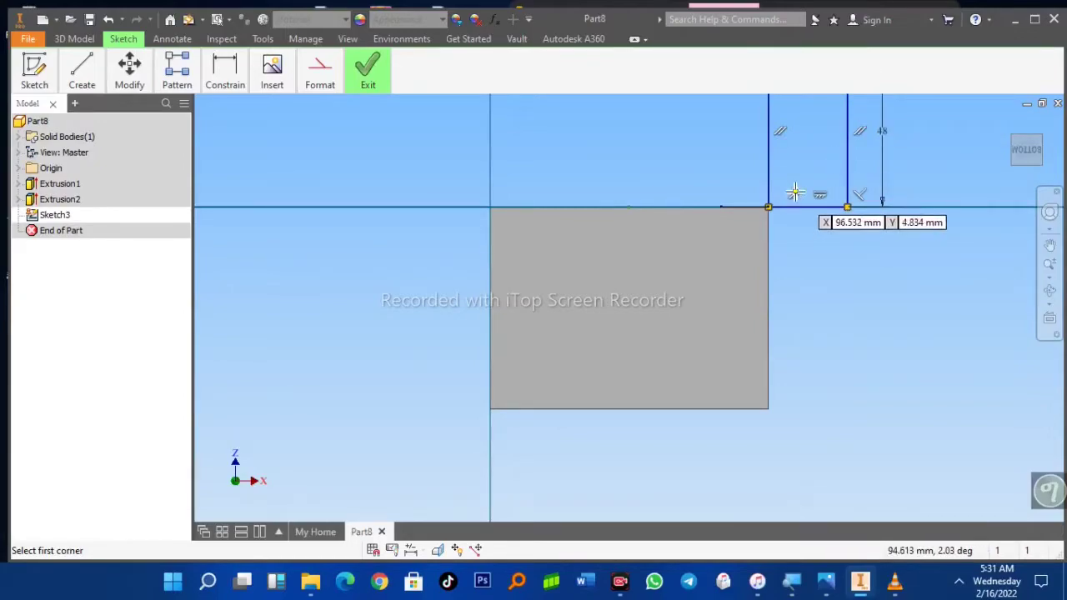
key(Escape)
key(ctrl+z)
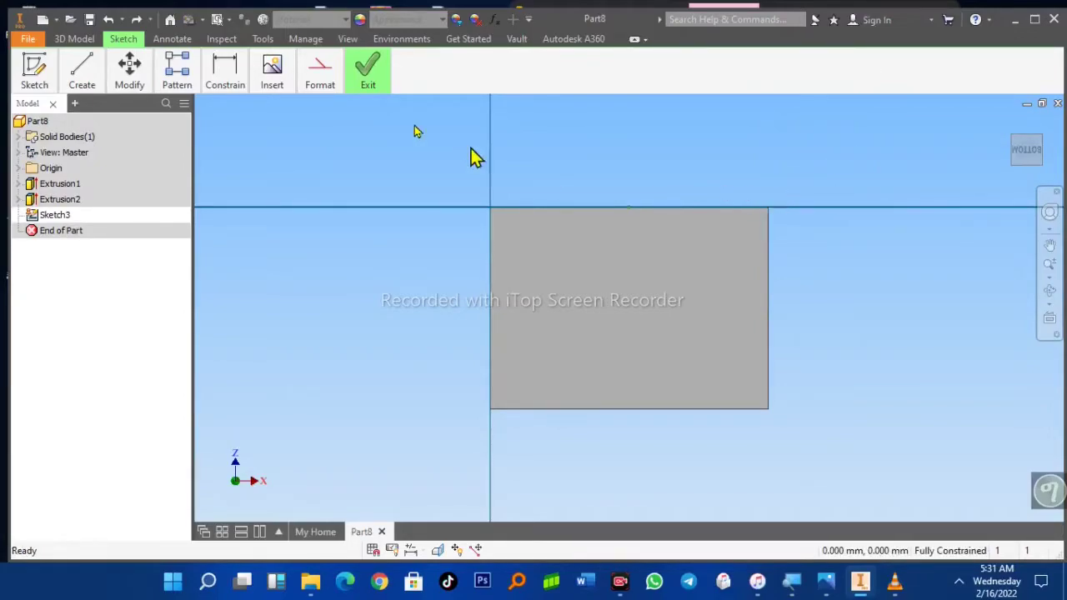
Project the bottom face's outline into the sketch
click(79, 80)
click(84, 75)
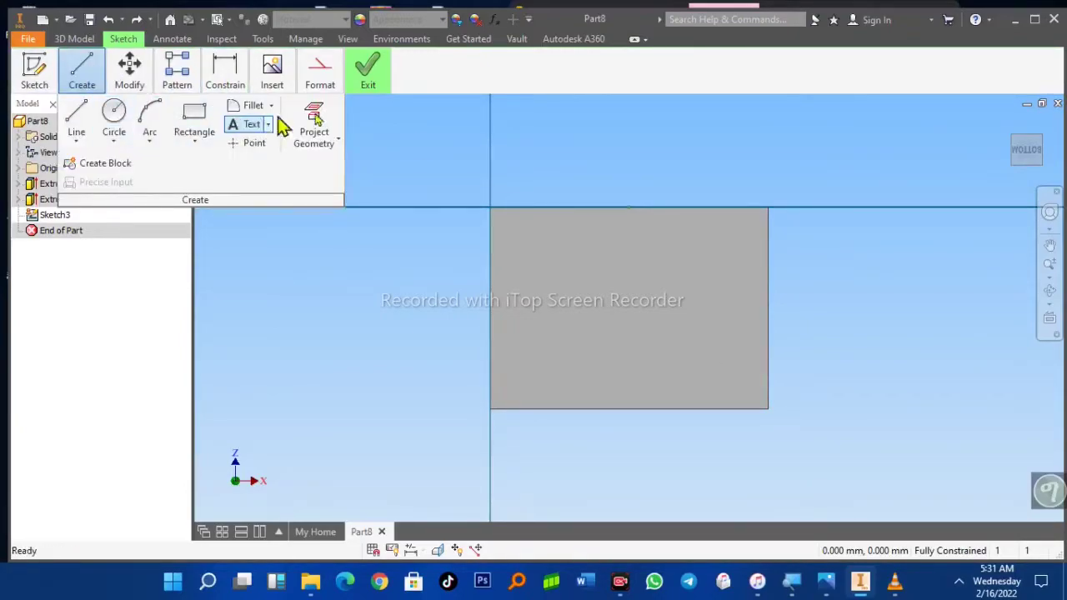
click(321, 121)
click(762, 238)
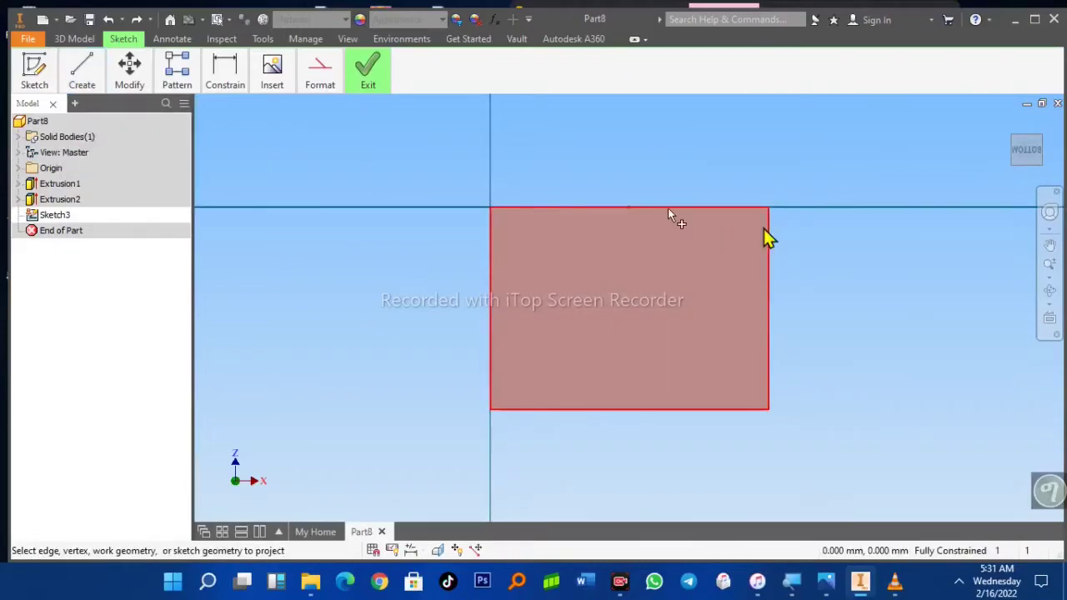
Draw a 25 × 48 mm (64-16) rectangle from the face's top-right corner
click(90, 79)
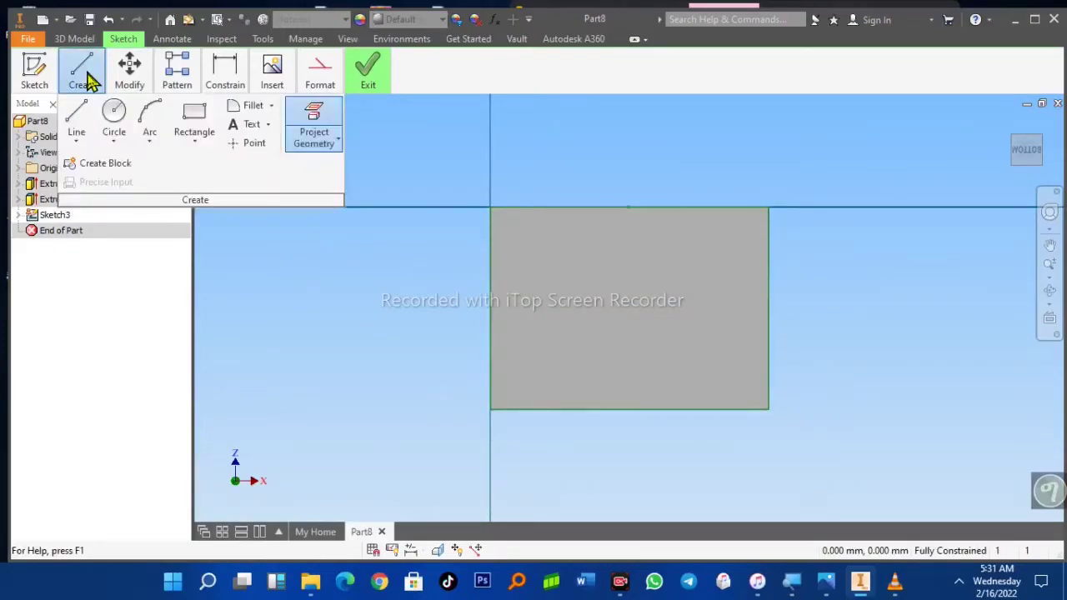
click(194, 121)
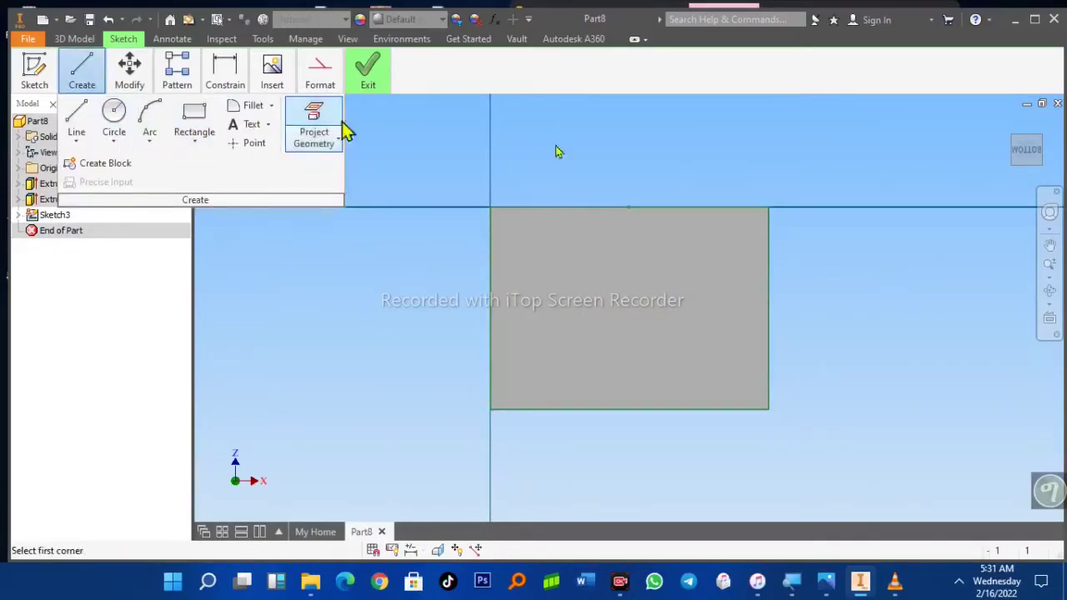
click(768, 208)
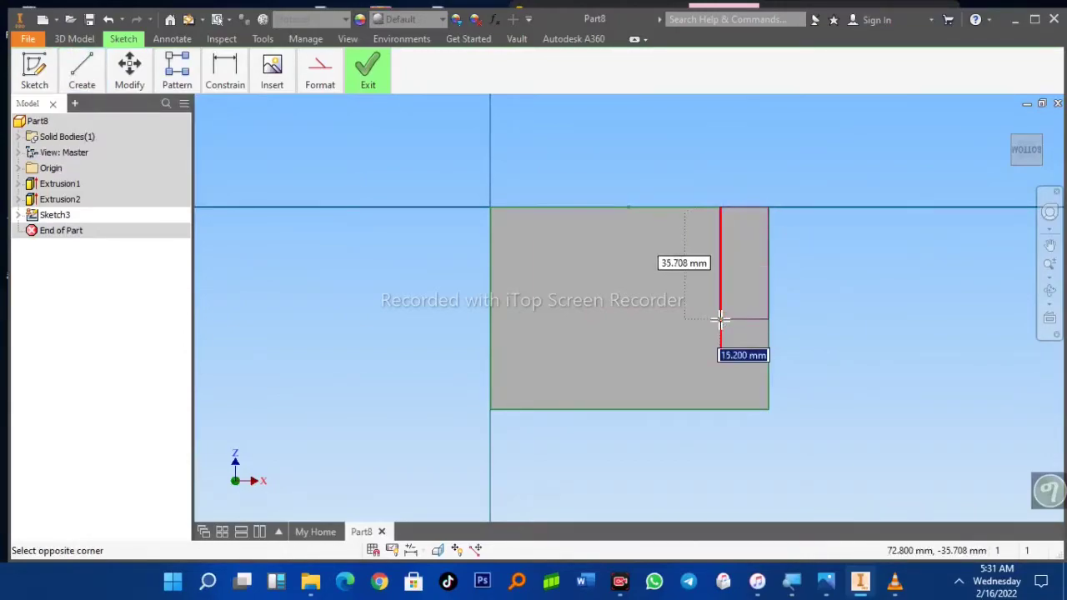
text(25)
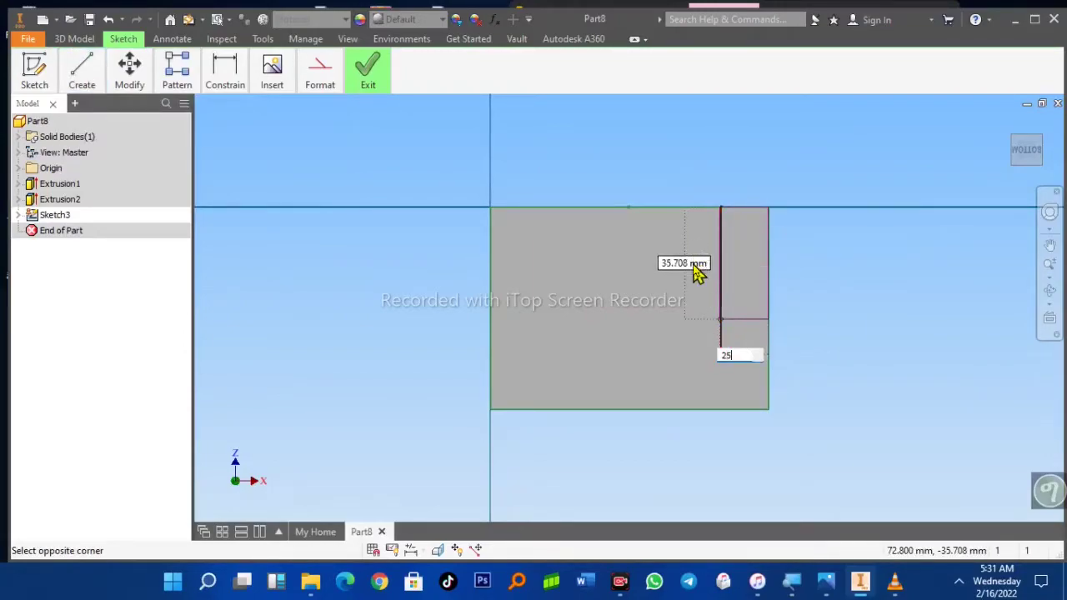
key(Tab)
text(6)
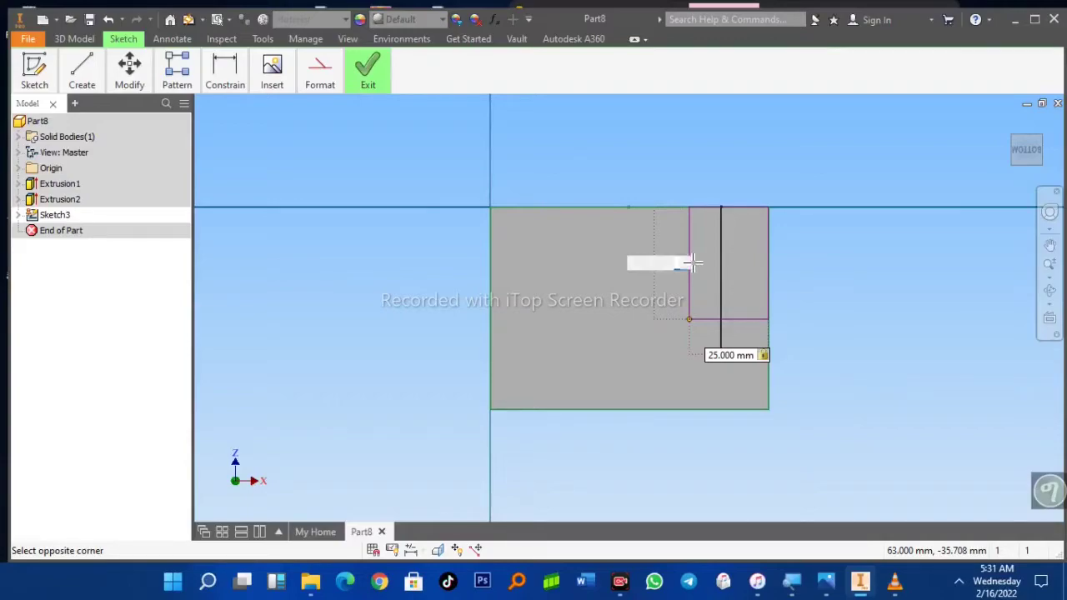
key(Return)
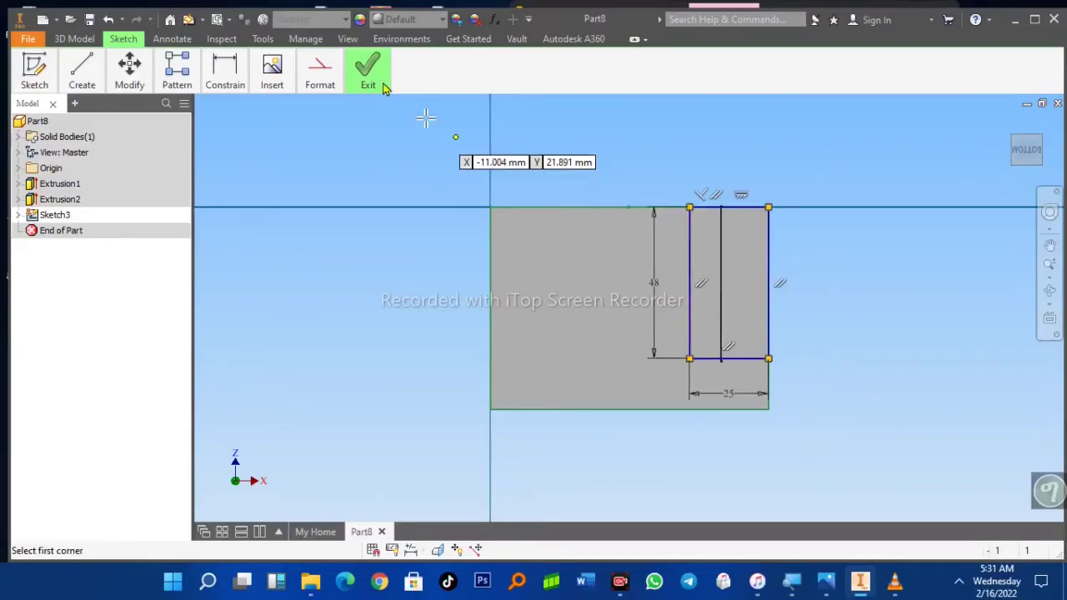
mouse_move(368, 71)
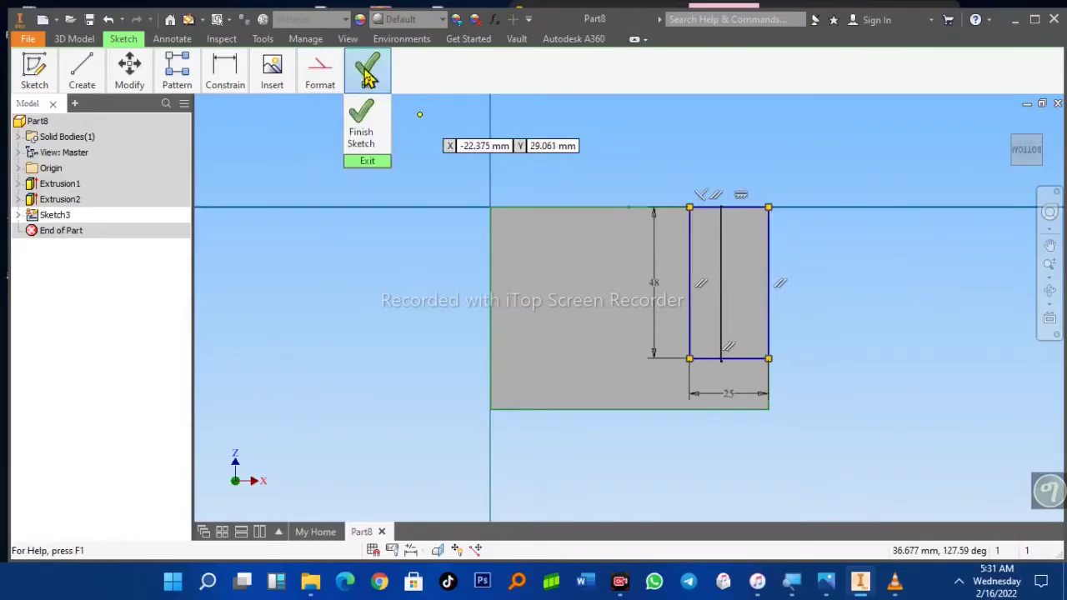
Finish Sketch3 and glance at the reference drawing
click(361, 124)
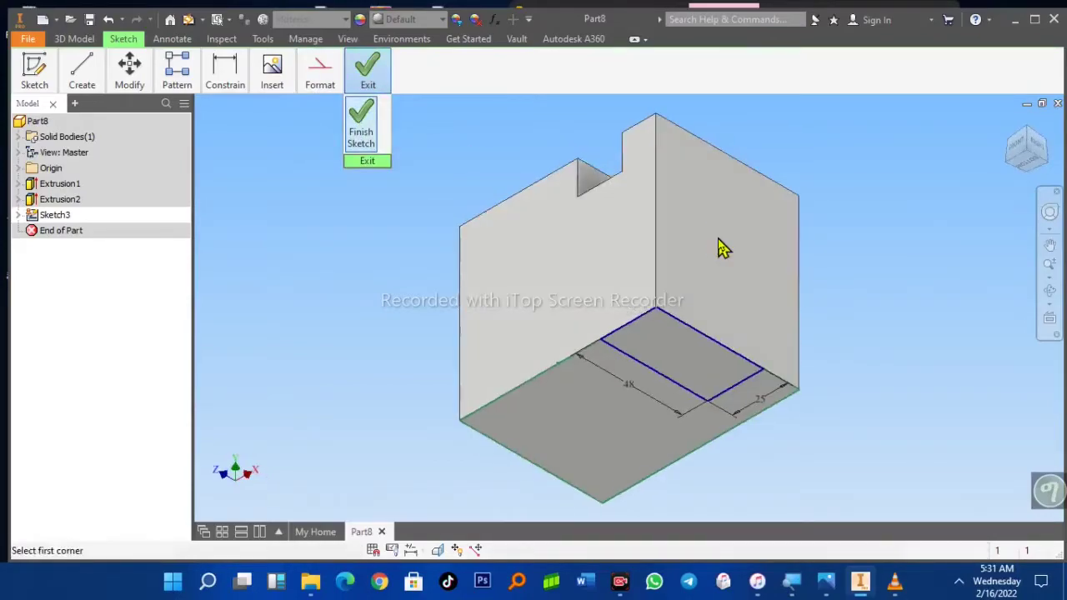
key(alt+Tab)
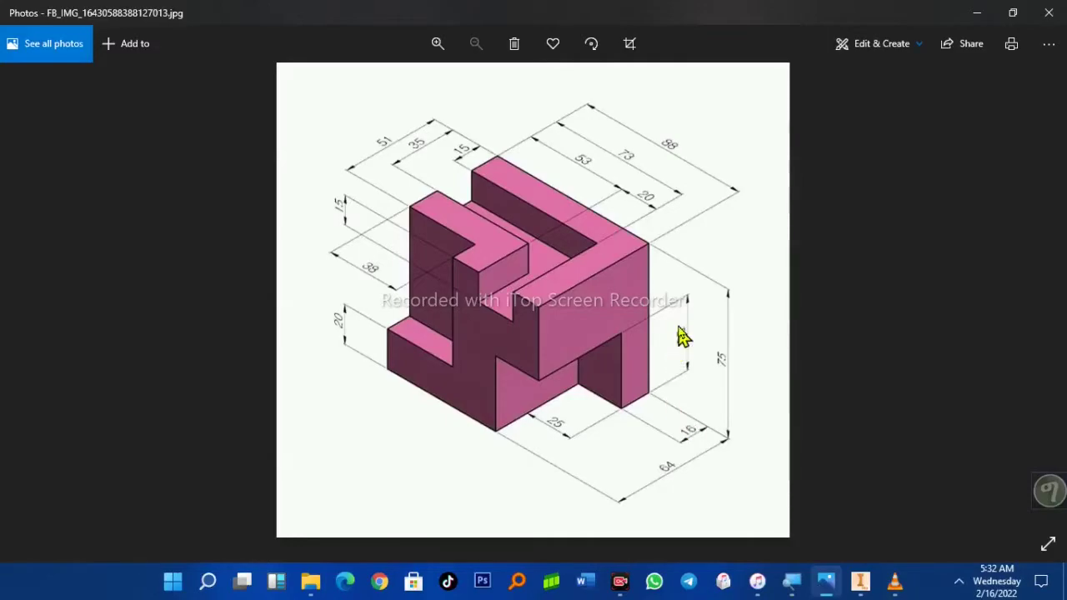
key(alt+Tab)
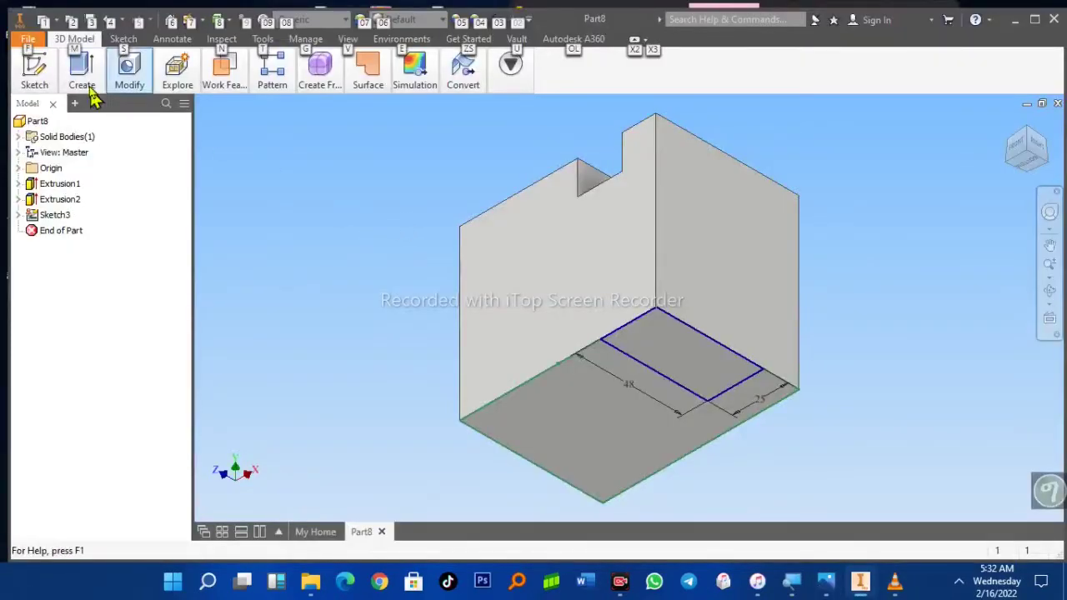
Extrude the rectangle as a 38 mm cut upward into the part
click(83, 77)
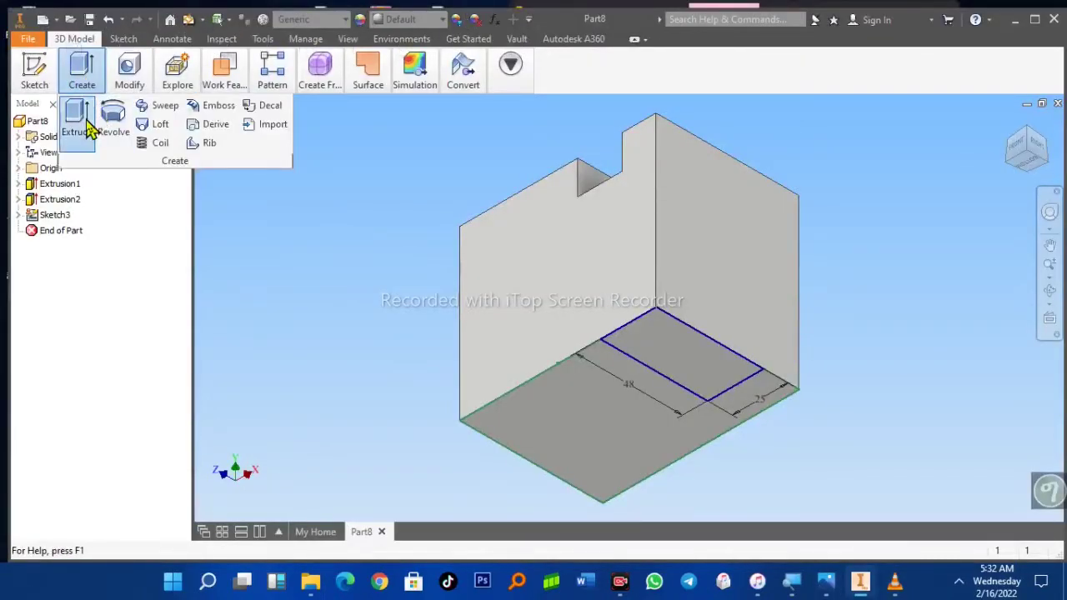
click(77, 117)
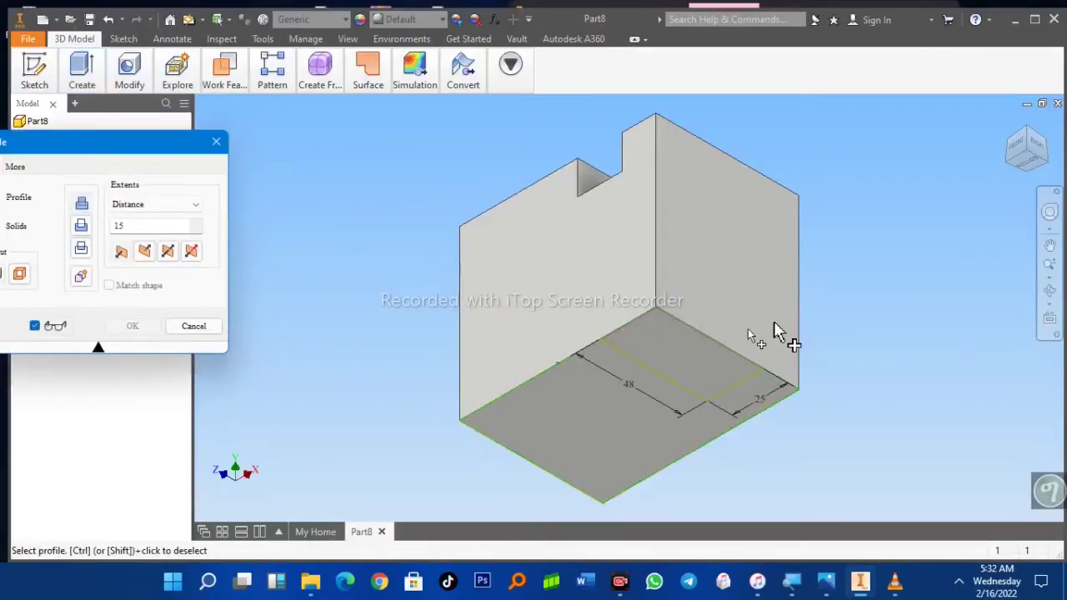
click(691, 365)
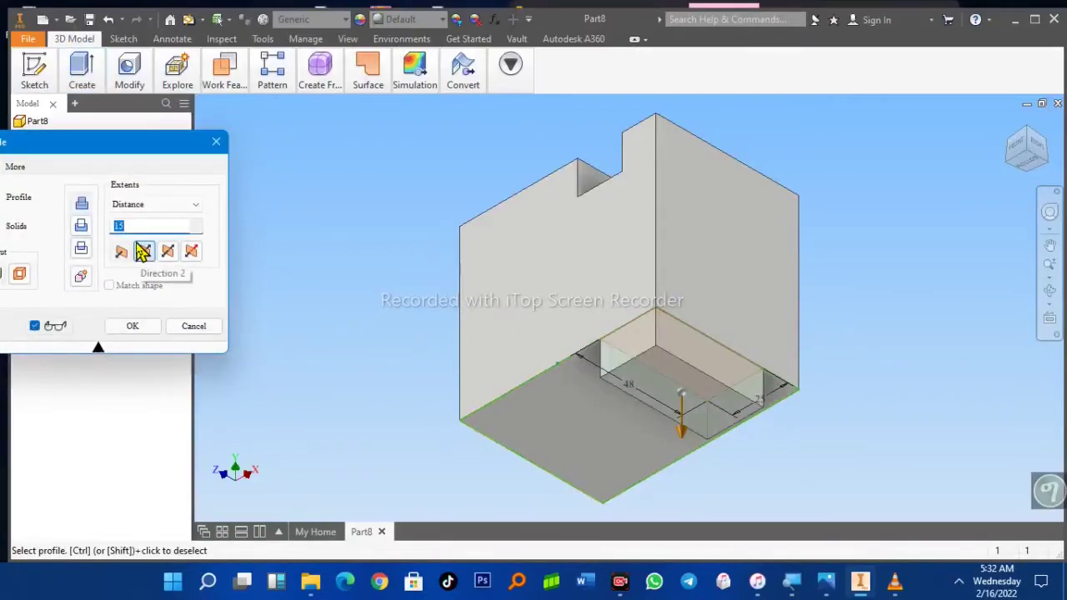
text(38)
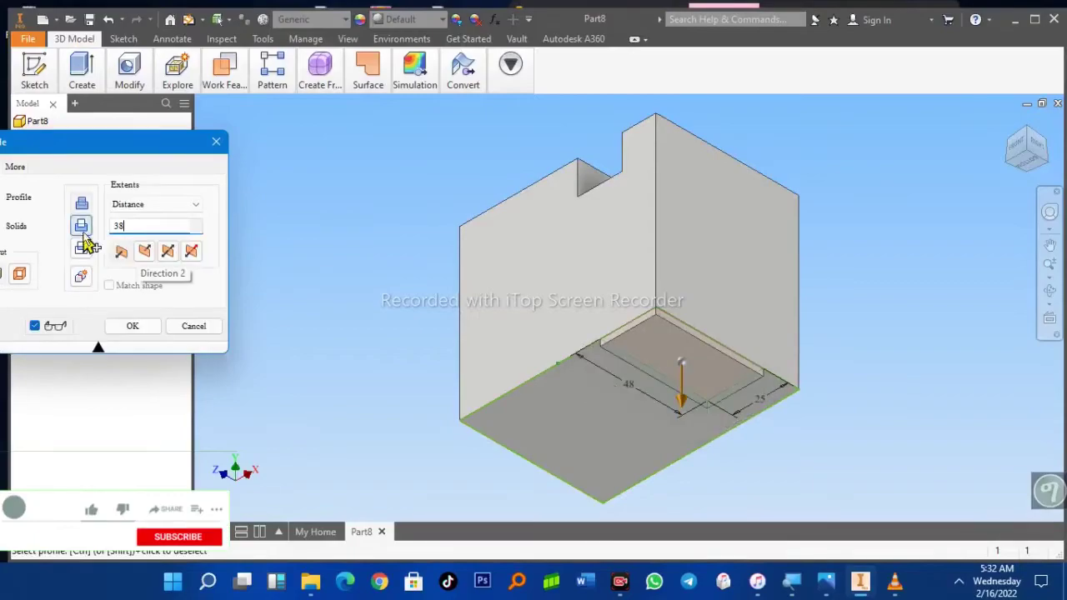
click(155, 252)
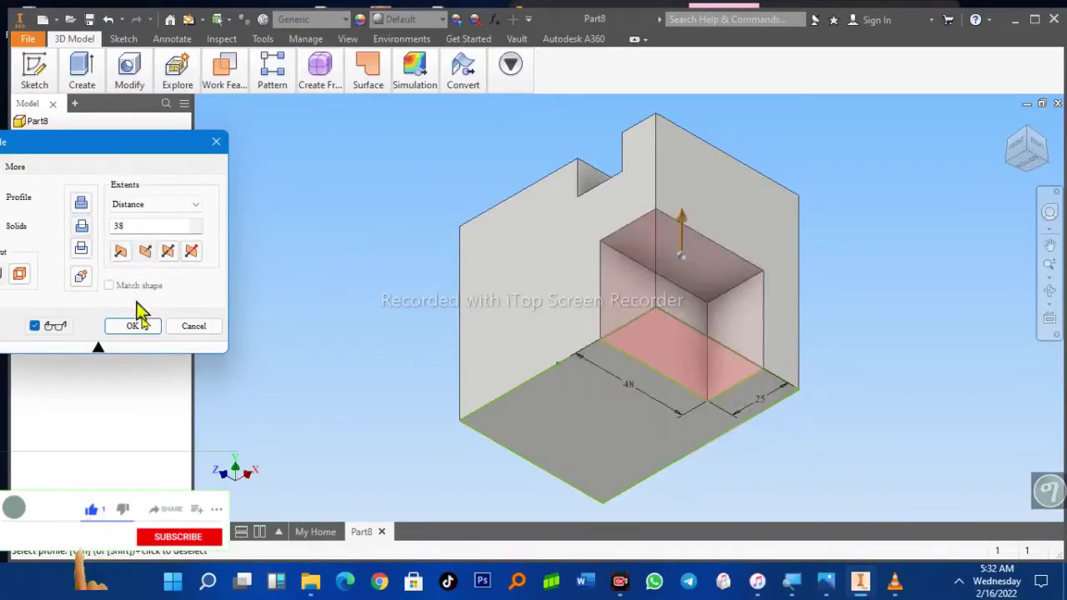
click(135, 326)
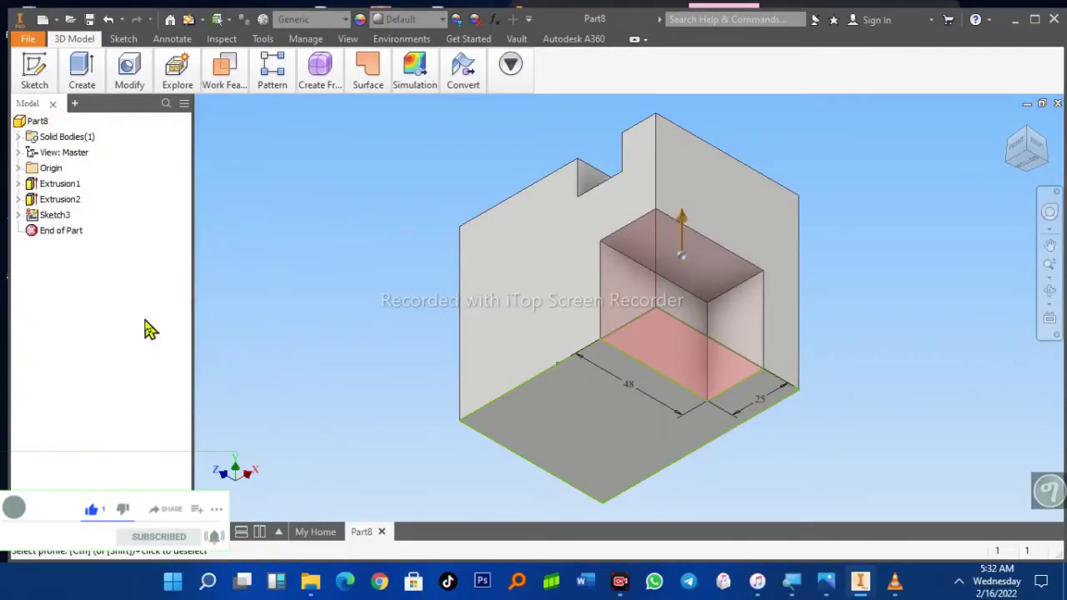
Return to the home isometric view and recheck the reference drawing's dimensions
key(F6)
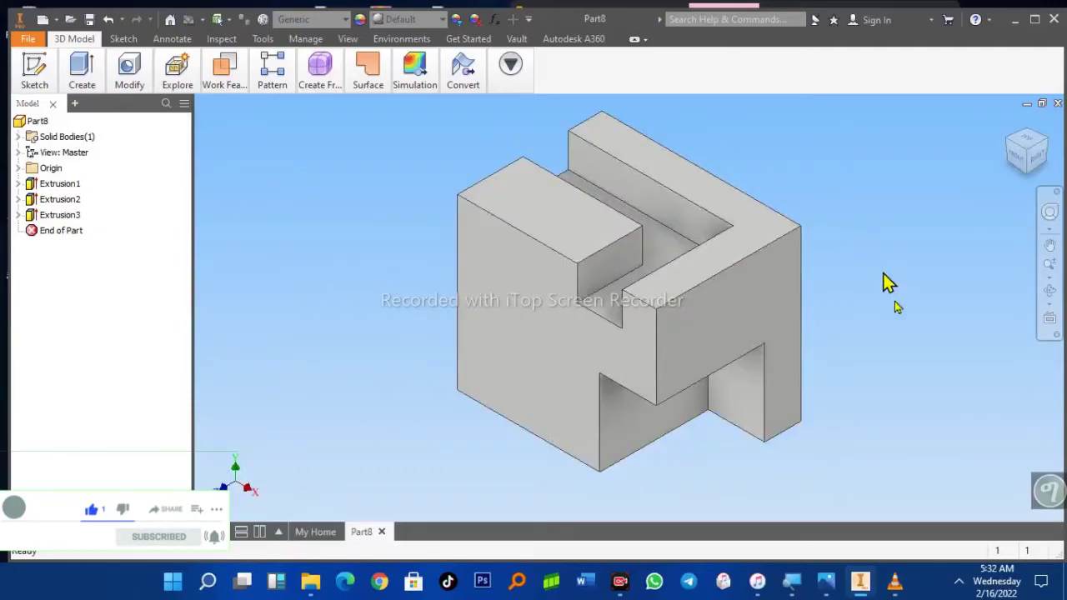
key(alt)
key(alt+Tab)
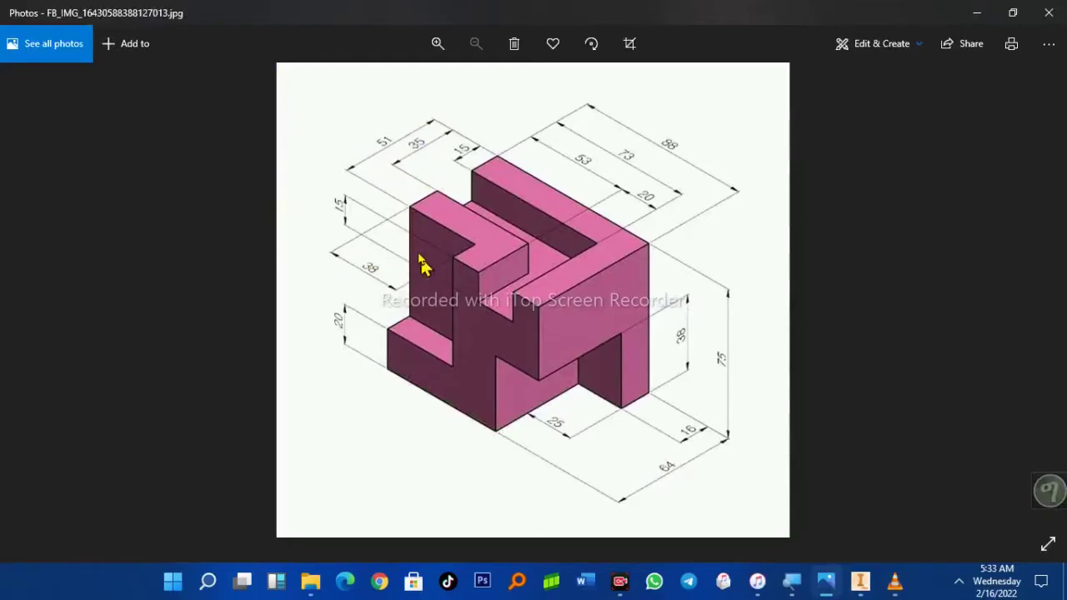
key(alt+Tab)
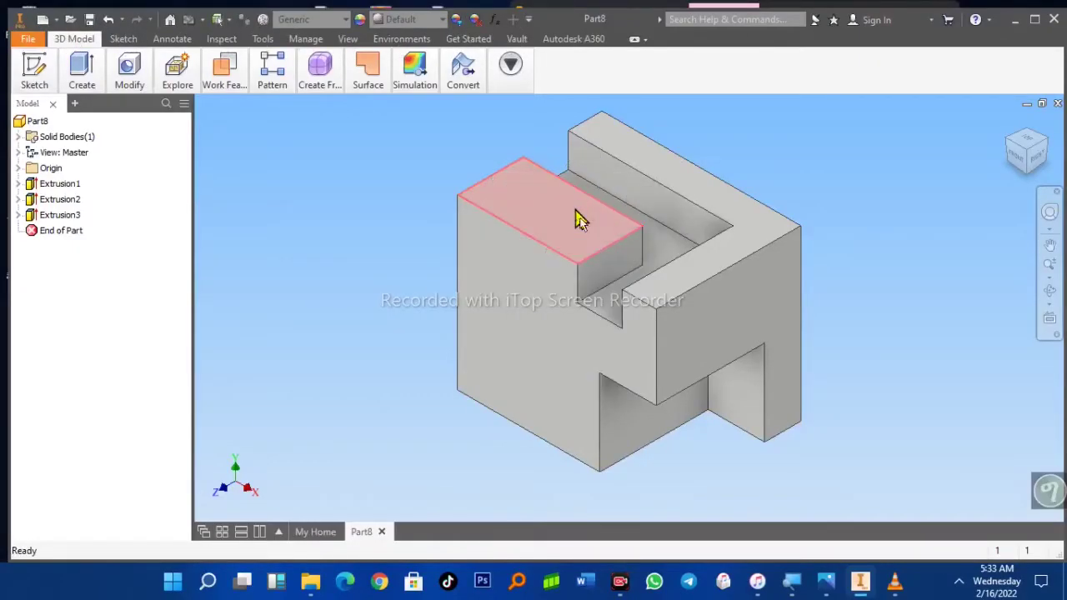
Start a new sketch on the raised top face, turn the view, and project its edges
click(577, 225)
right_click(577, 229)
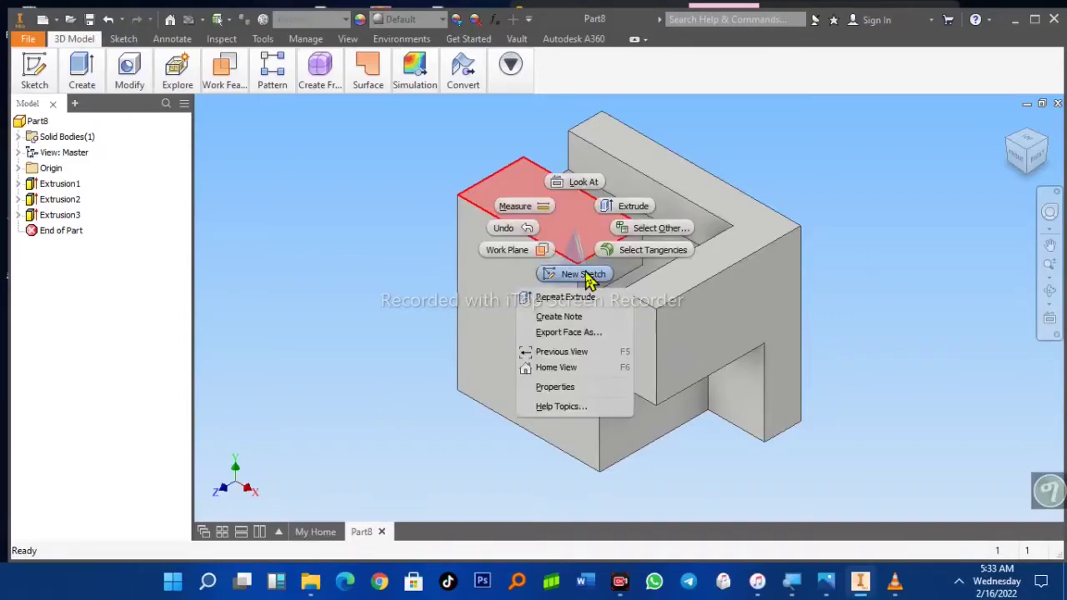
click(584, 275)
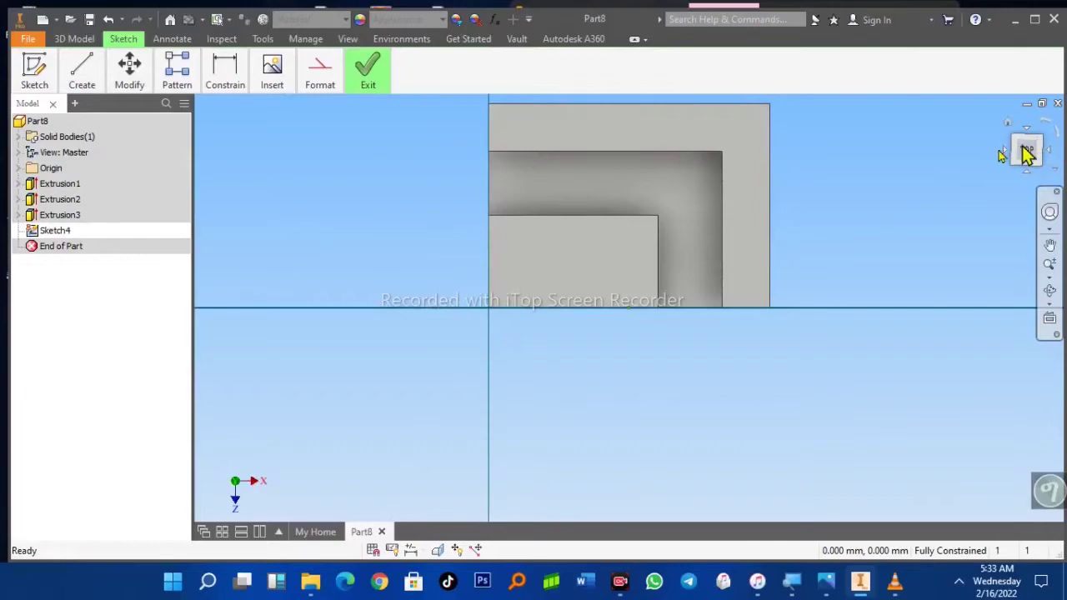
drag(1025, 150, 999, 160)
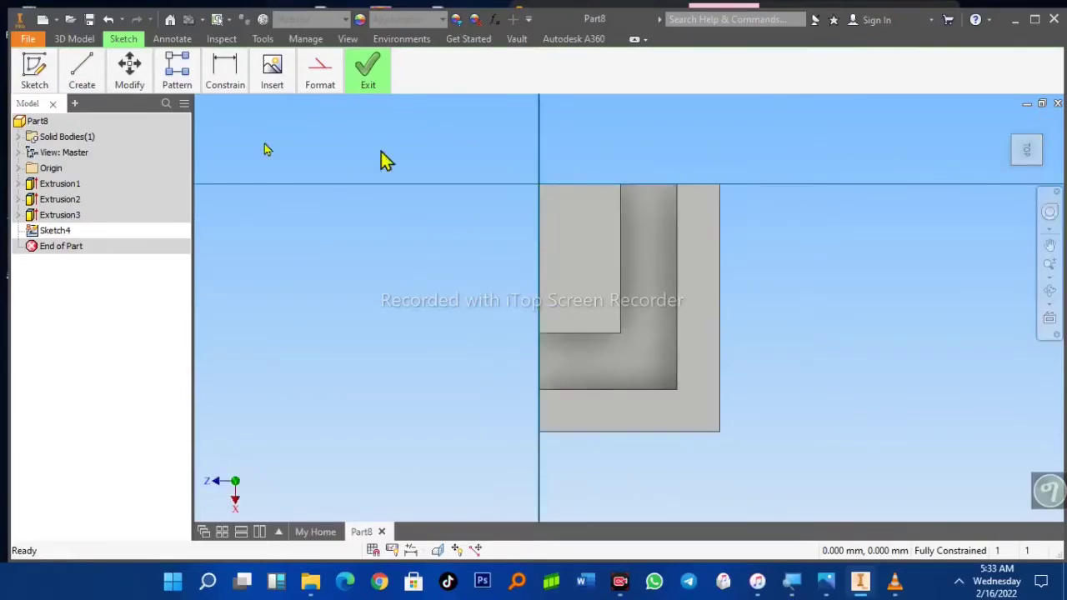
click(65, 79)
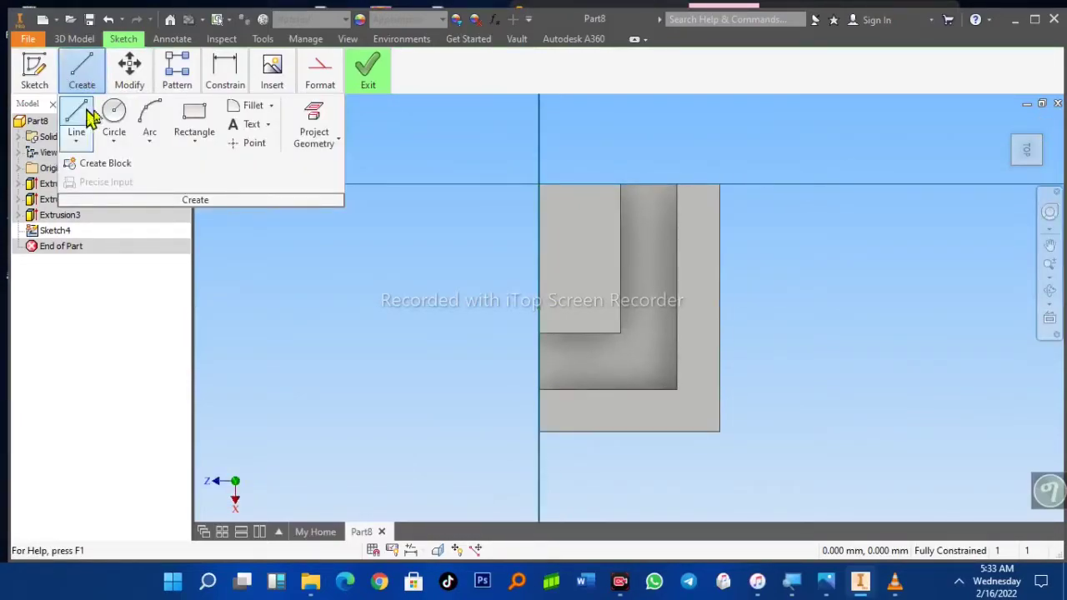
click(313, 121)
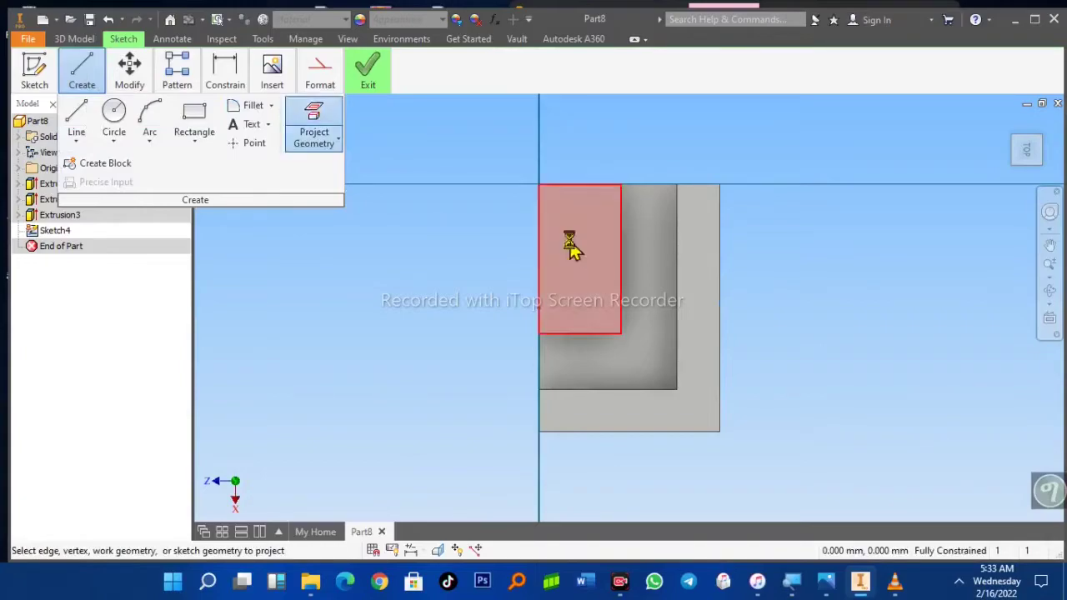
click(571, 245)
Draw a 38 × 13 mm (64-51) rectangle from the origin corner and finish Sketch4
click(82, 77)
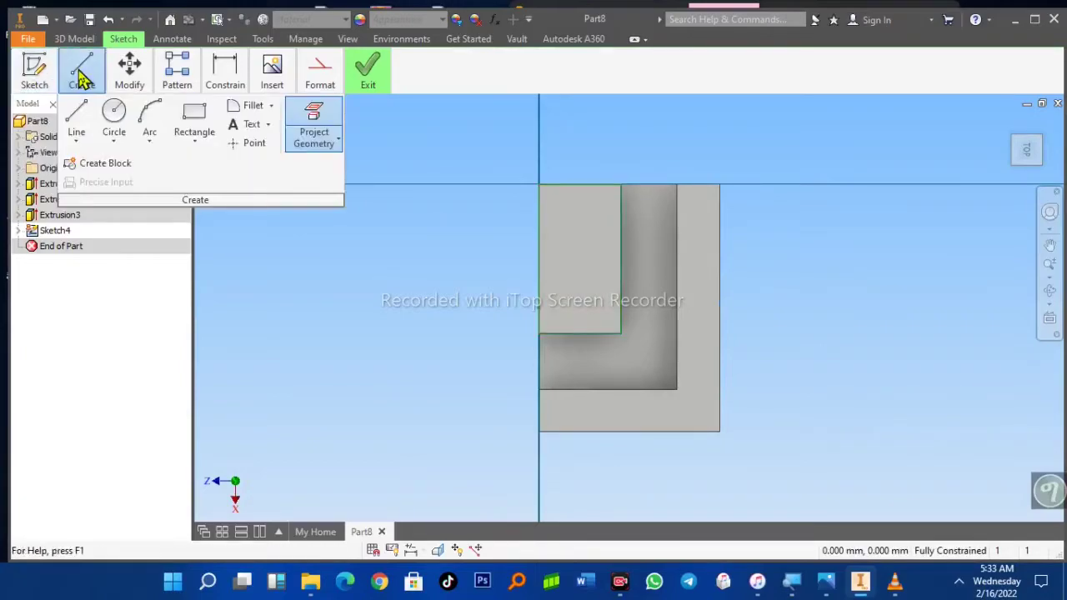
click(190, 125)
click(541, 185)
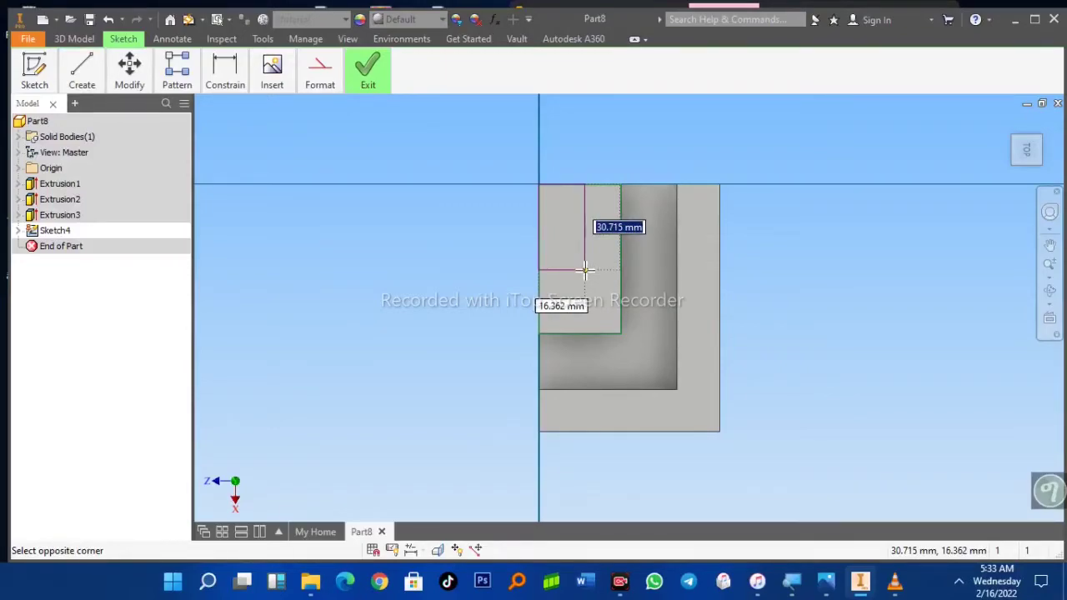
text(38)
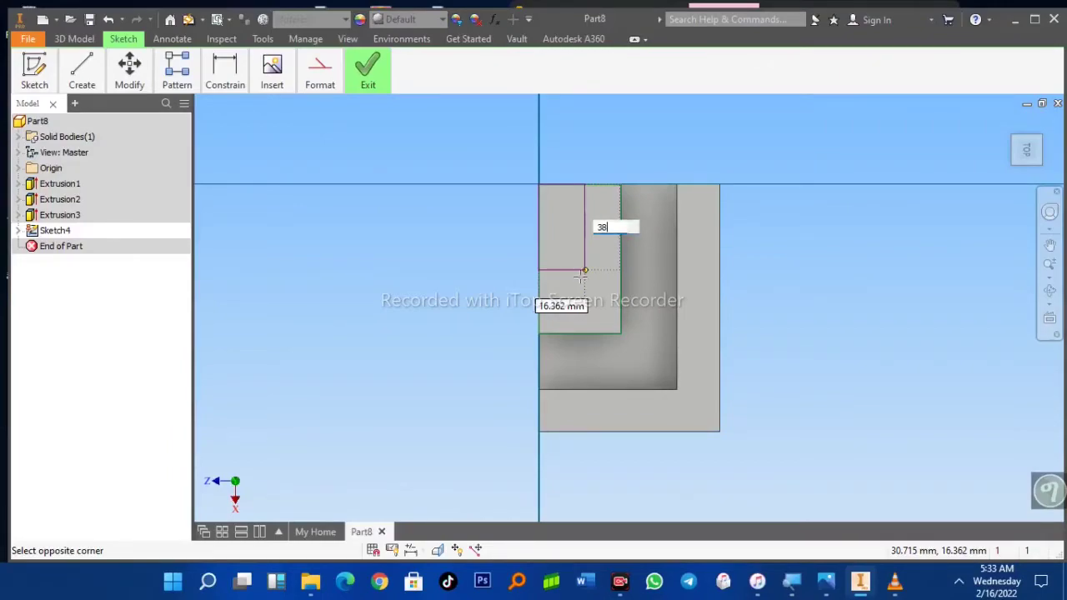
key(Tab)
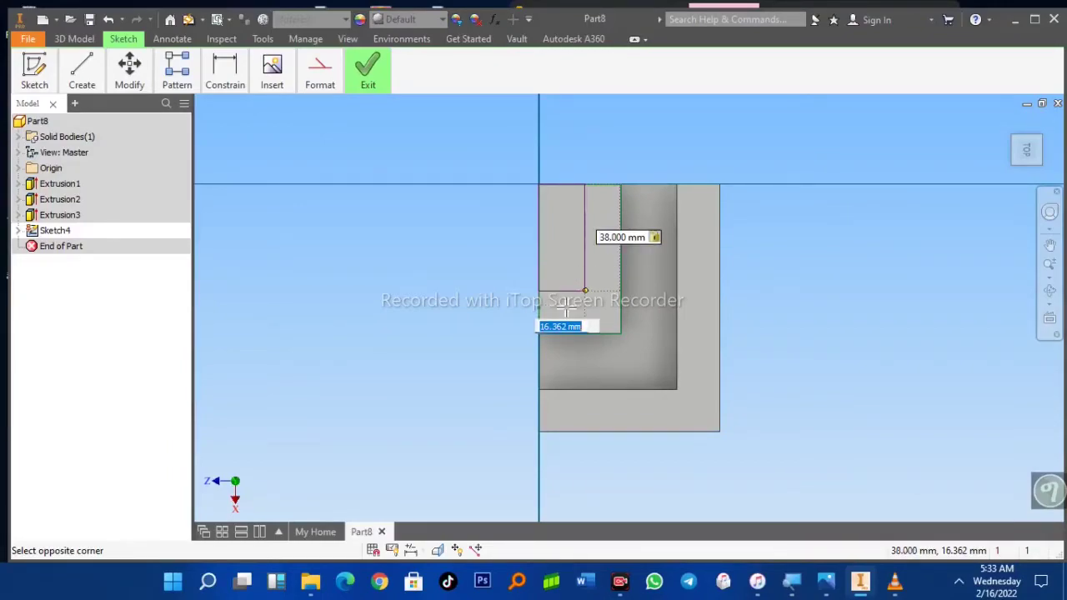
text(6)
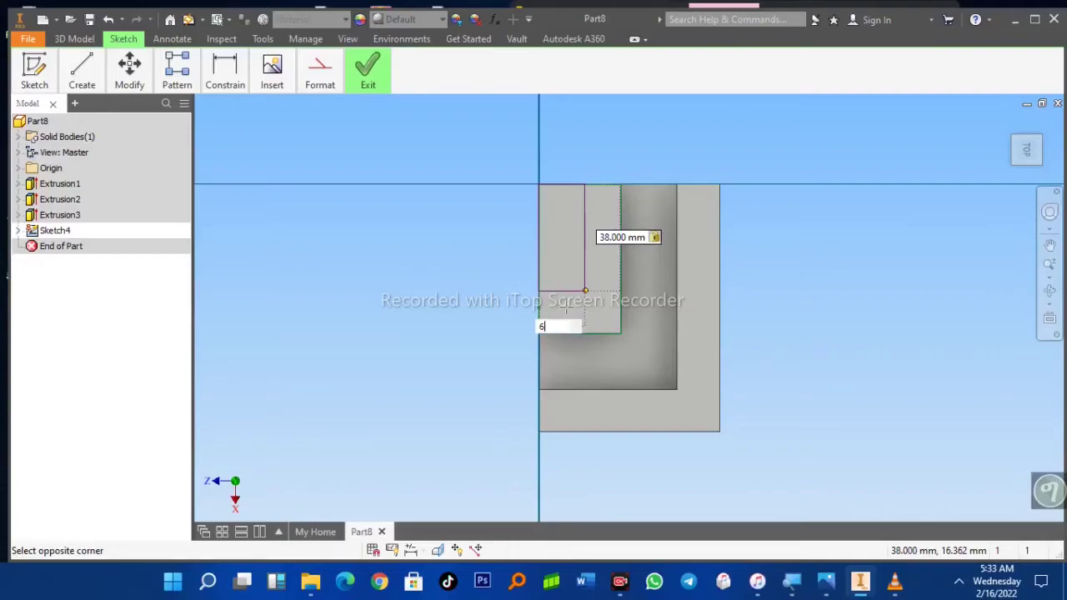
text(4-51)
key(Tab)
key(Return)
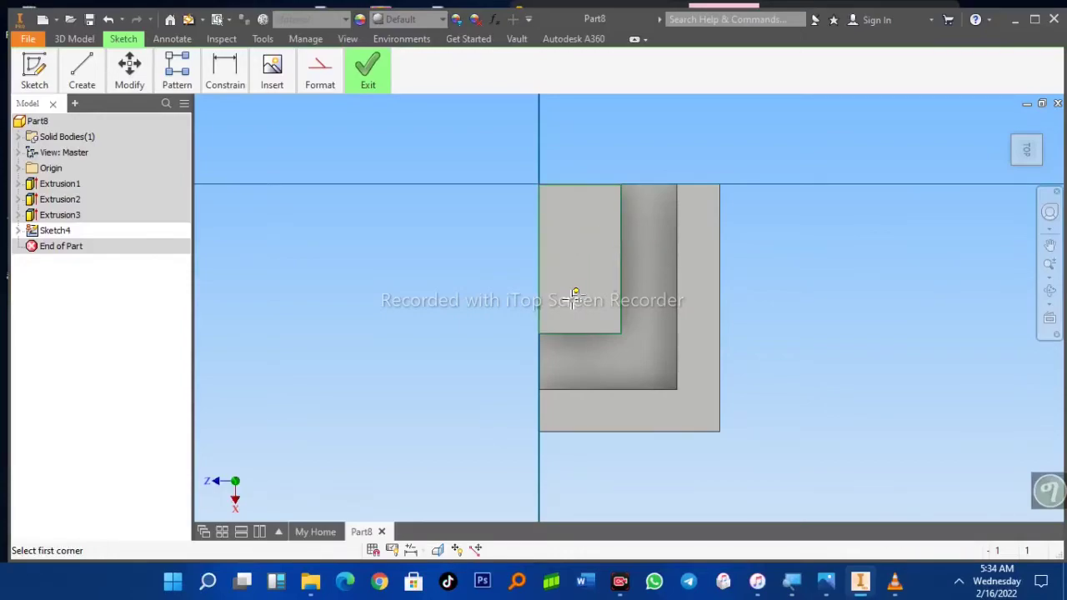
click(368, 71)
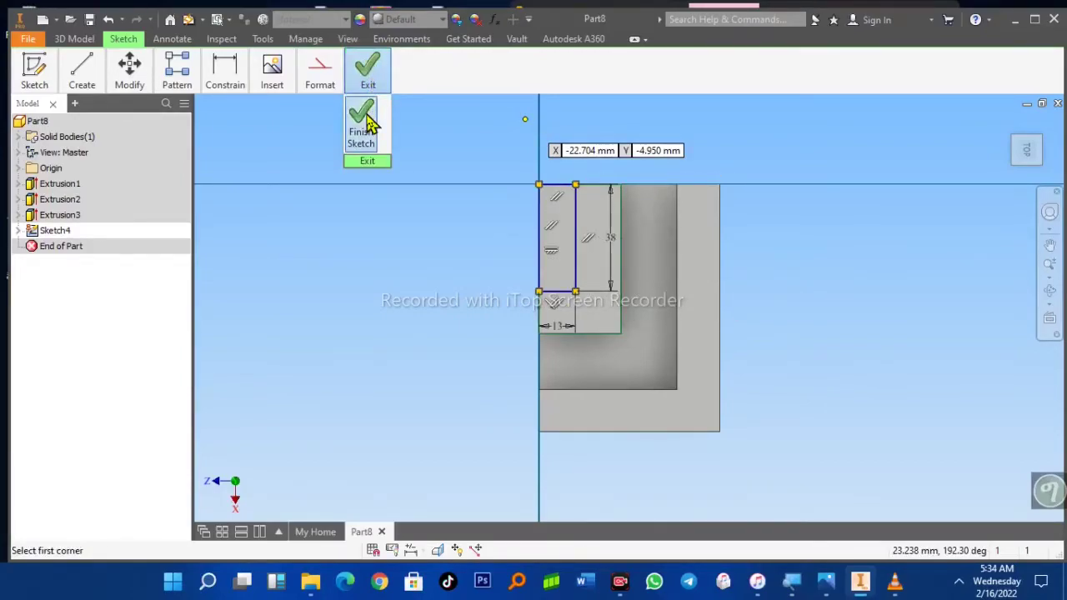
click(363, 121)
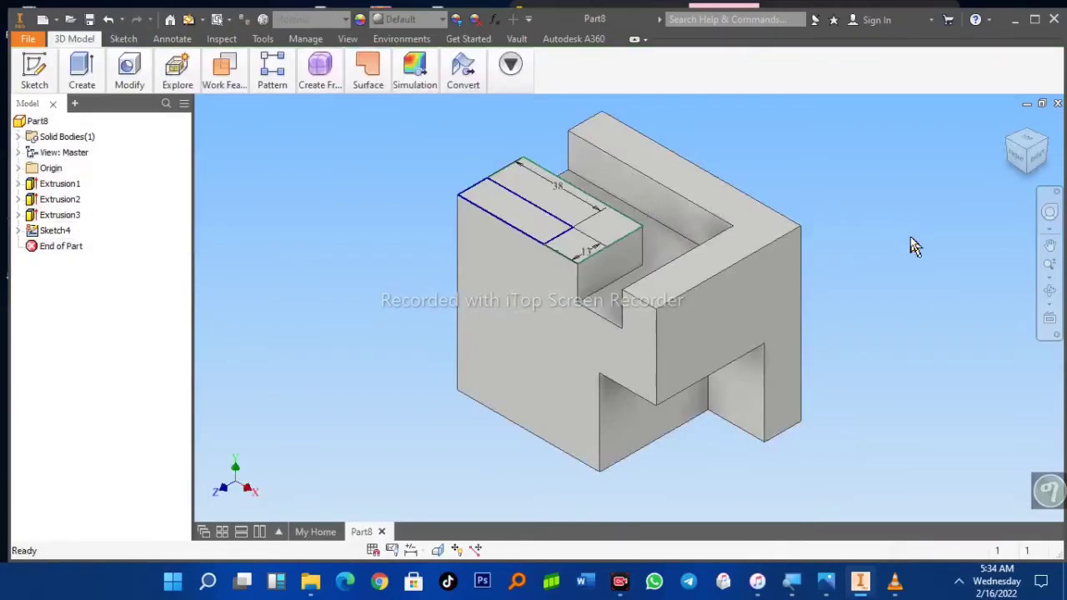
Extrude-cut the 38 × 13 mm rectangle 75-20 mm downward to leave a low front step
key(alt+Tab)
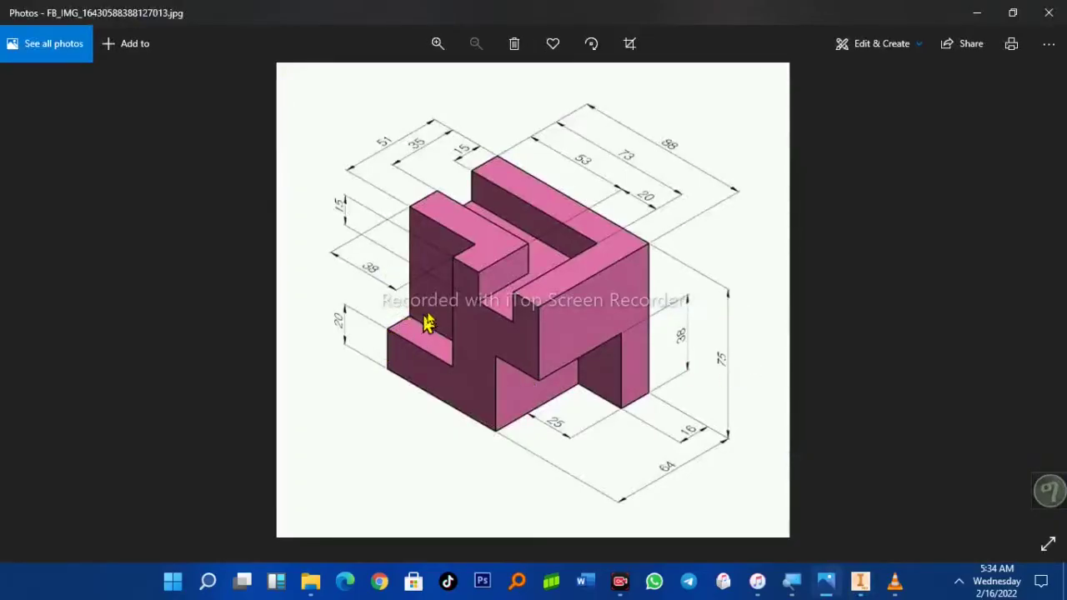
key(alt+Tab)
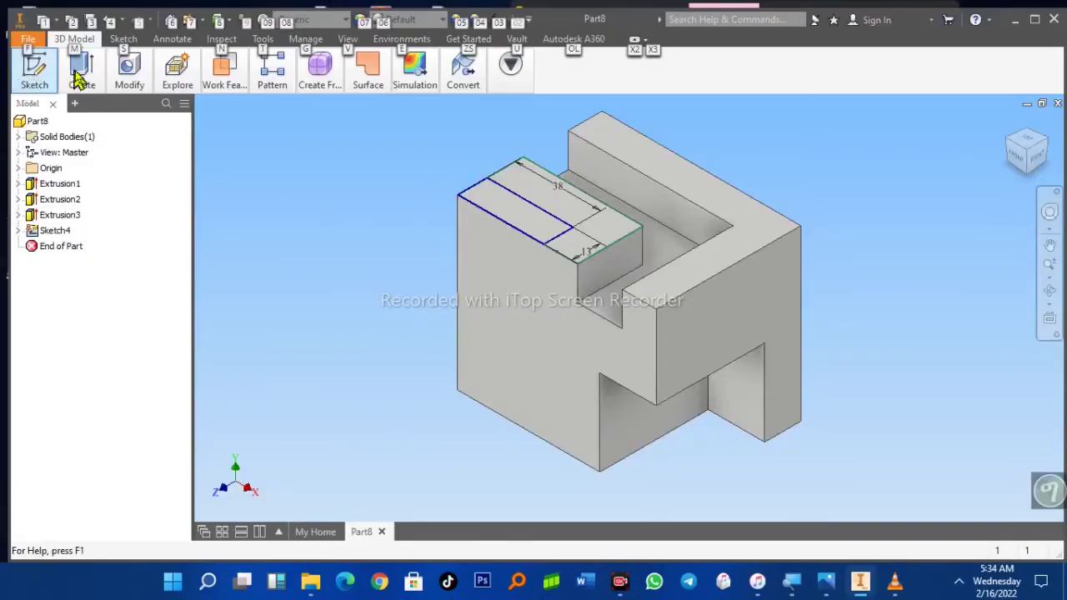
click(77, 121)
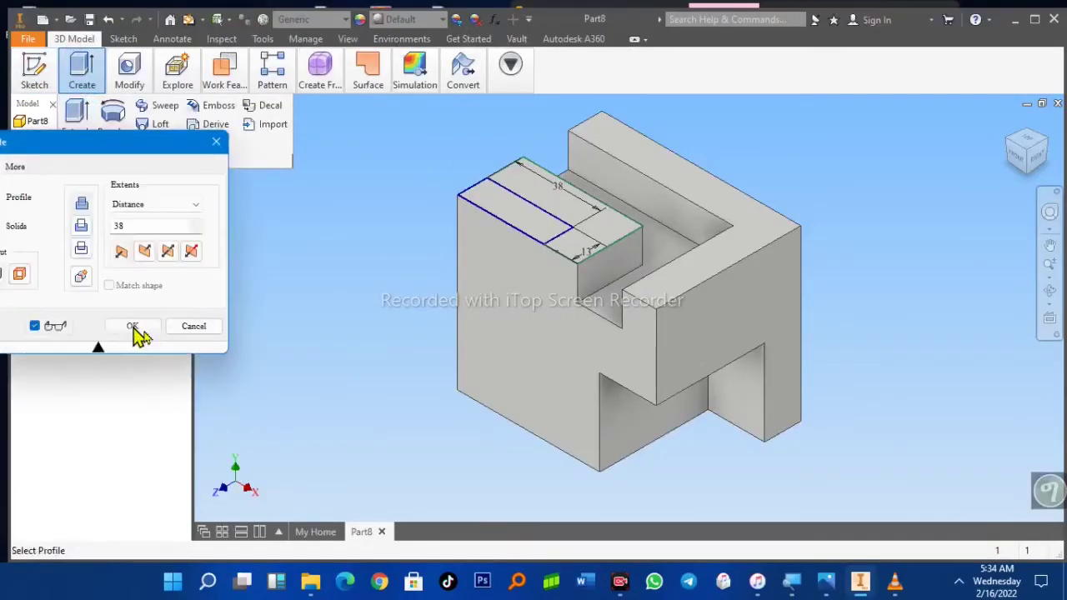
click(523, 224)
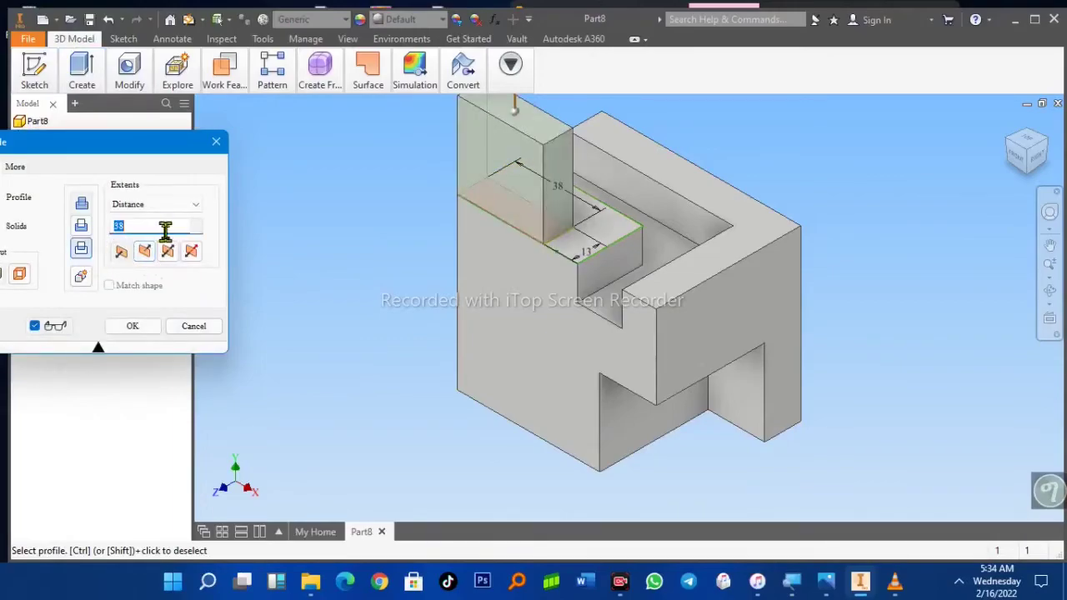
click(136, 223)
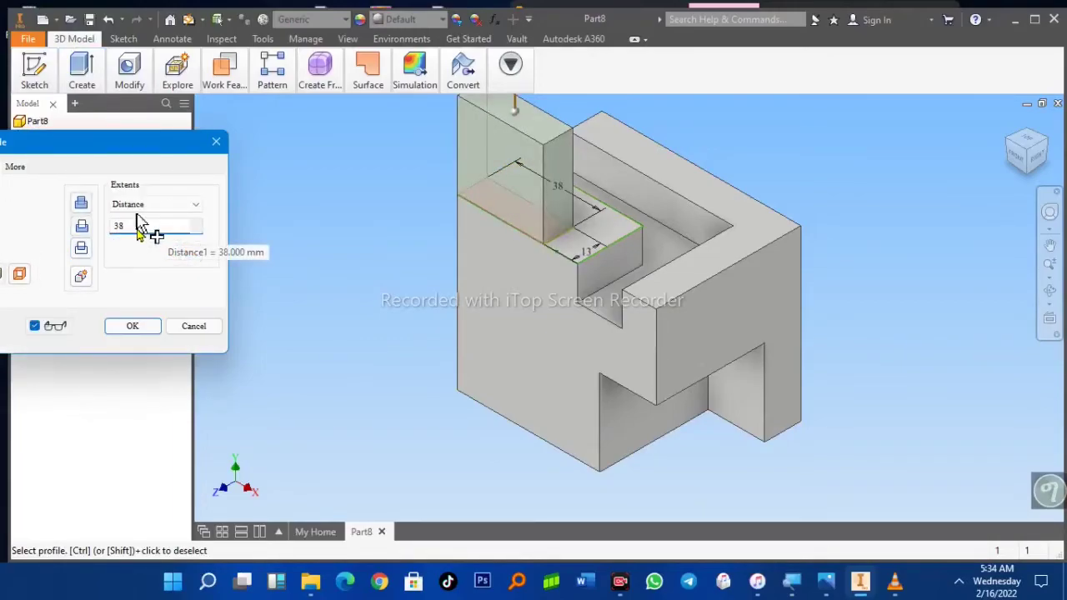
click(143, 250)
text(75-)
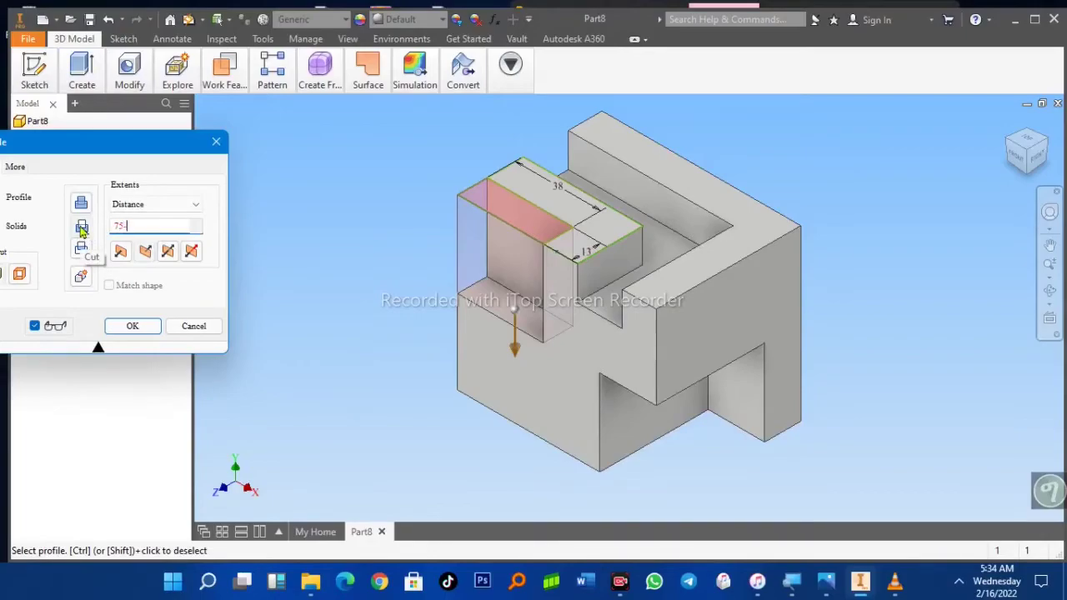
text(20)
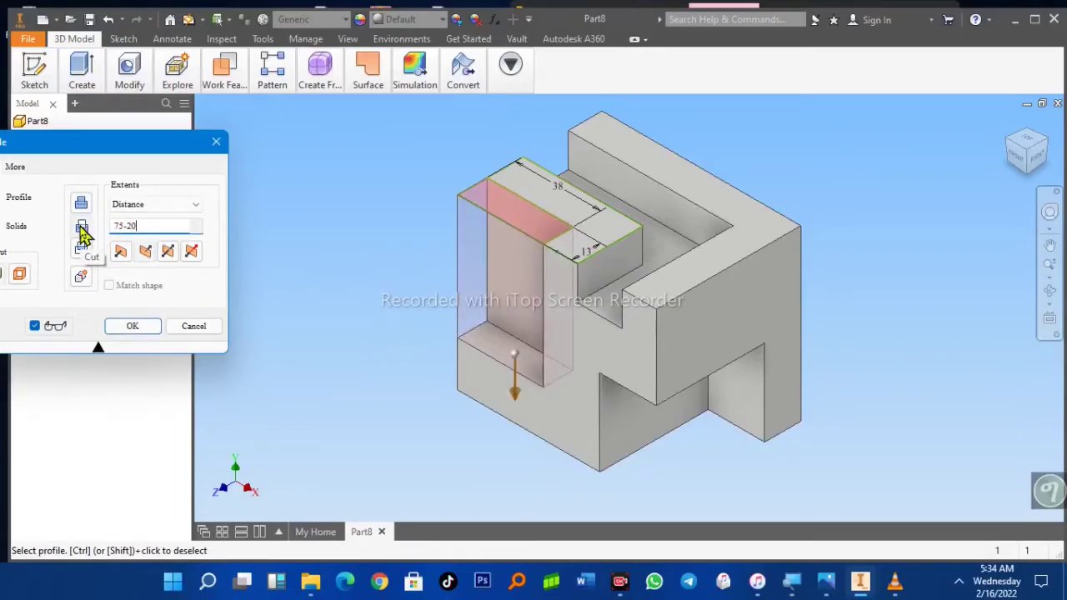
click(133, 327)
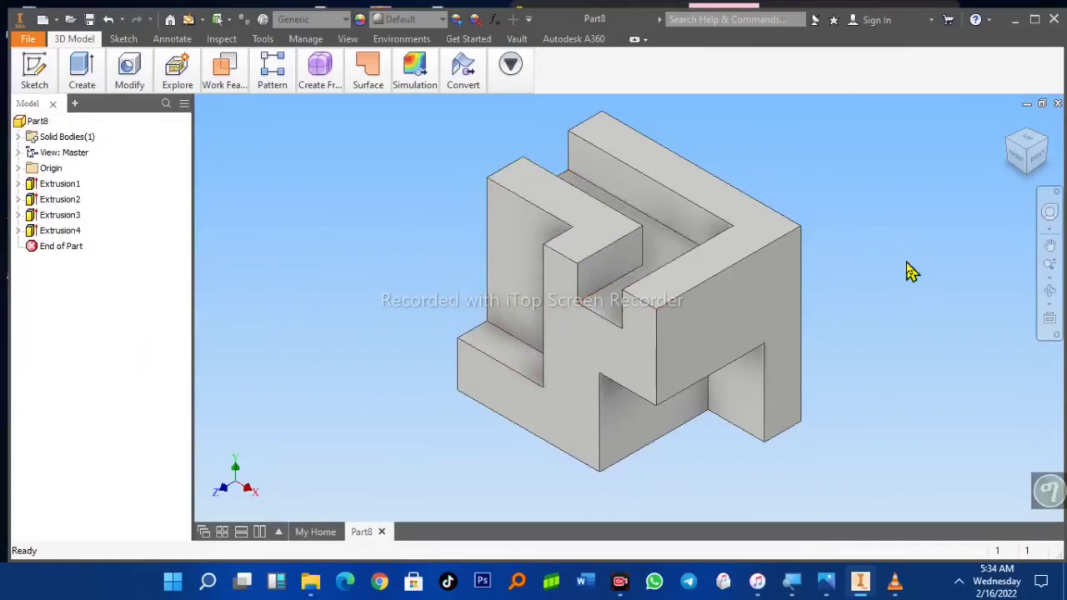
Select the entire solid and assign it the Magenta appearance from the Appearance Browser
click(828, 588)
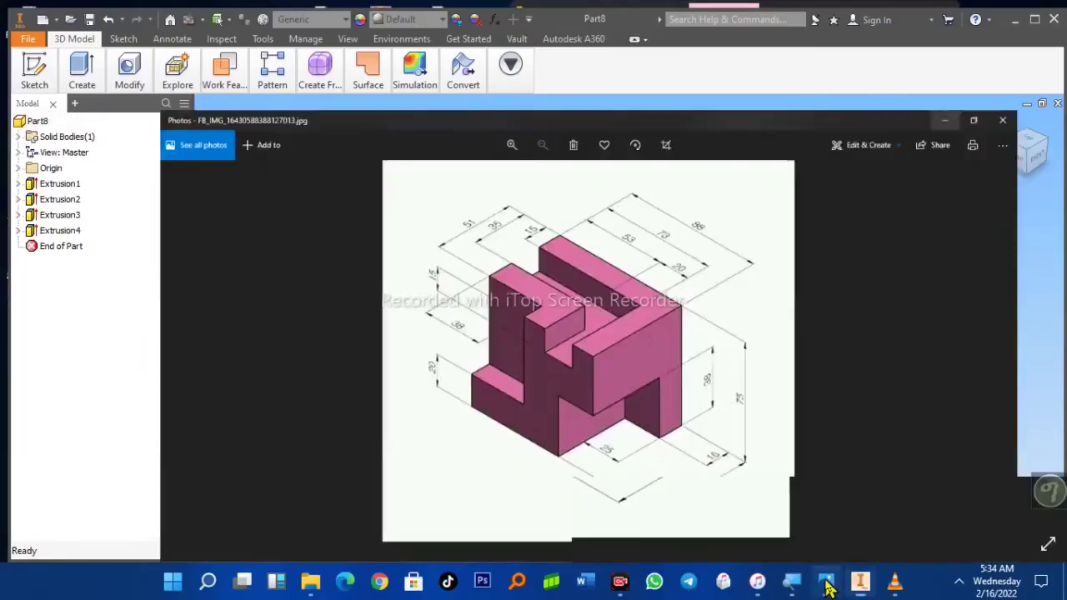
click(828, 588)
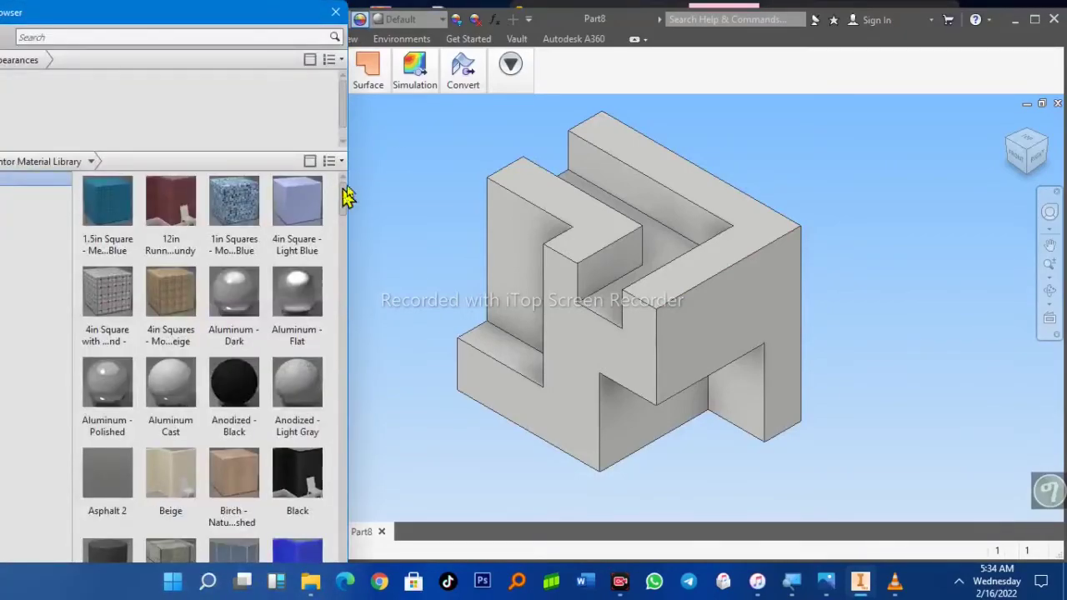
drag(375, 108, 918, 494)
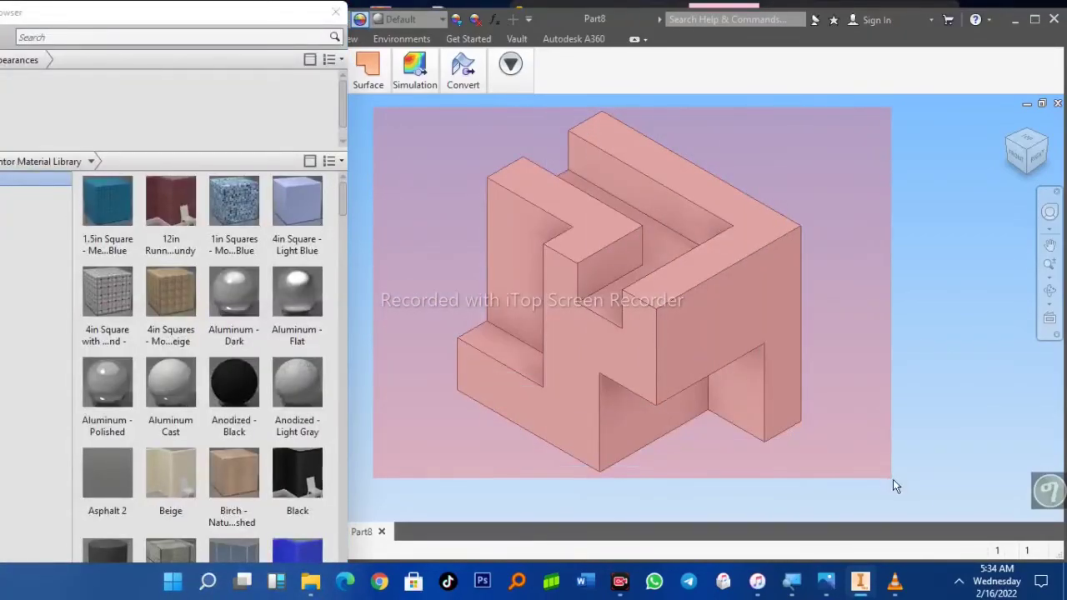
drag(343, 211, 340, 387)
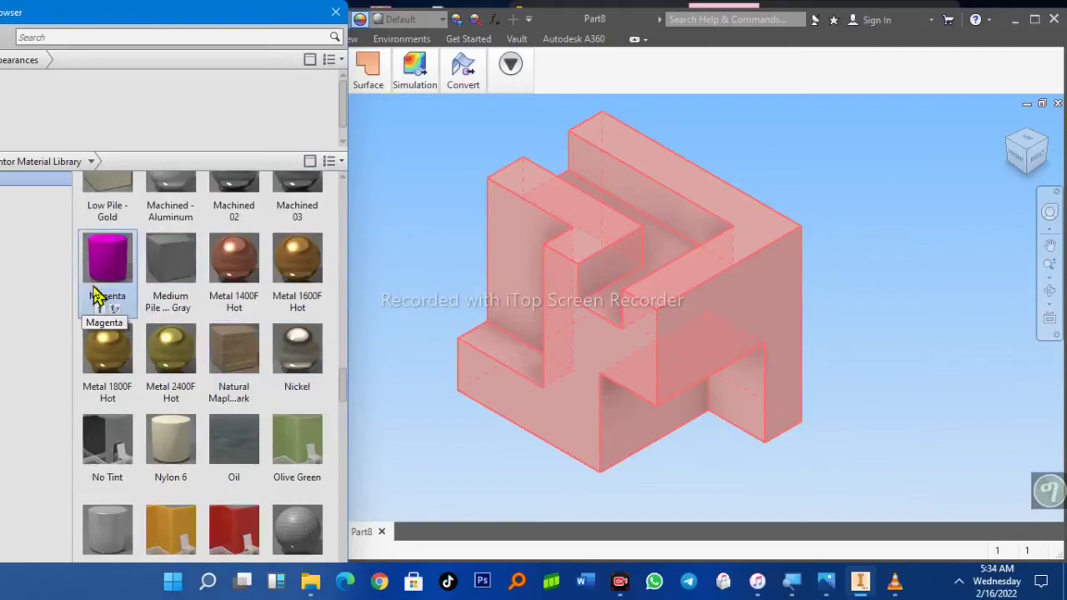
right_click(126, 279)
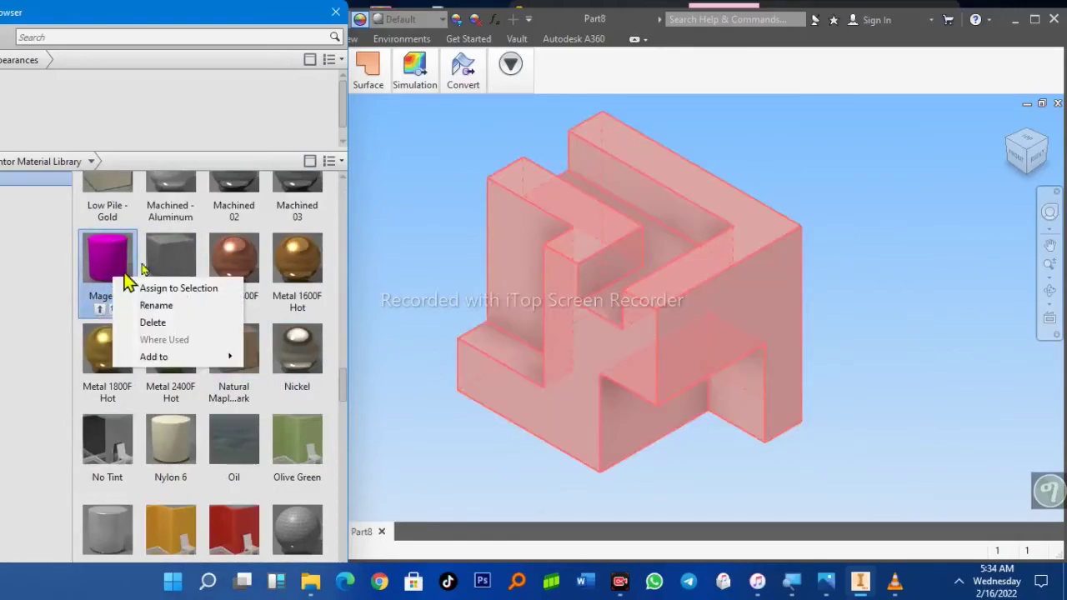
click(180, 289)
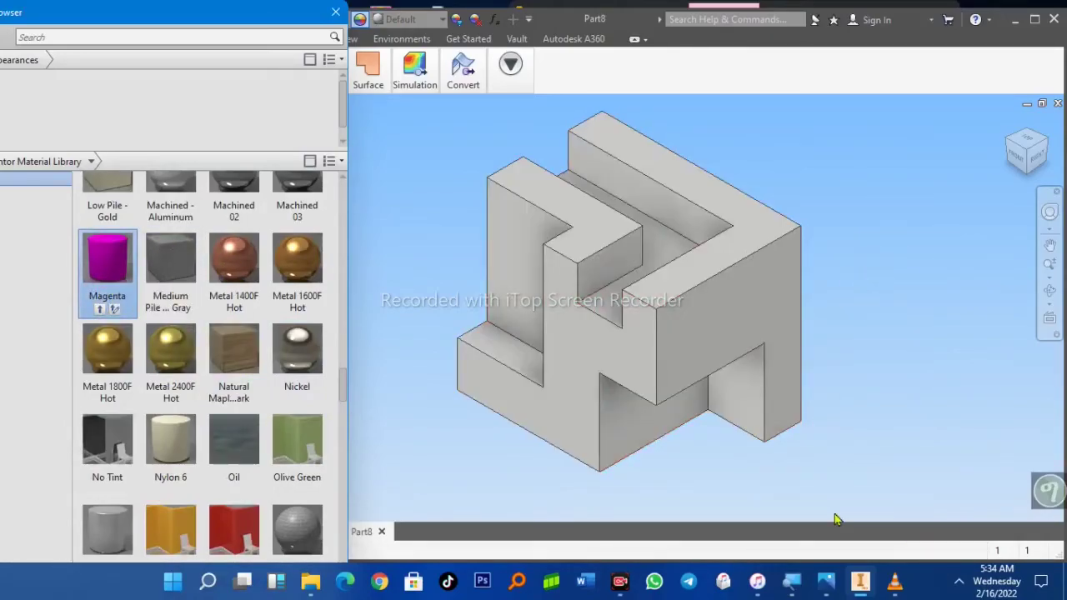
click(826, 584)
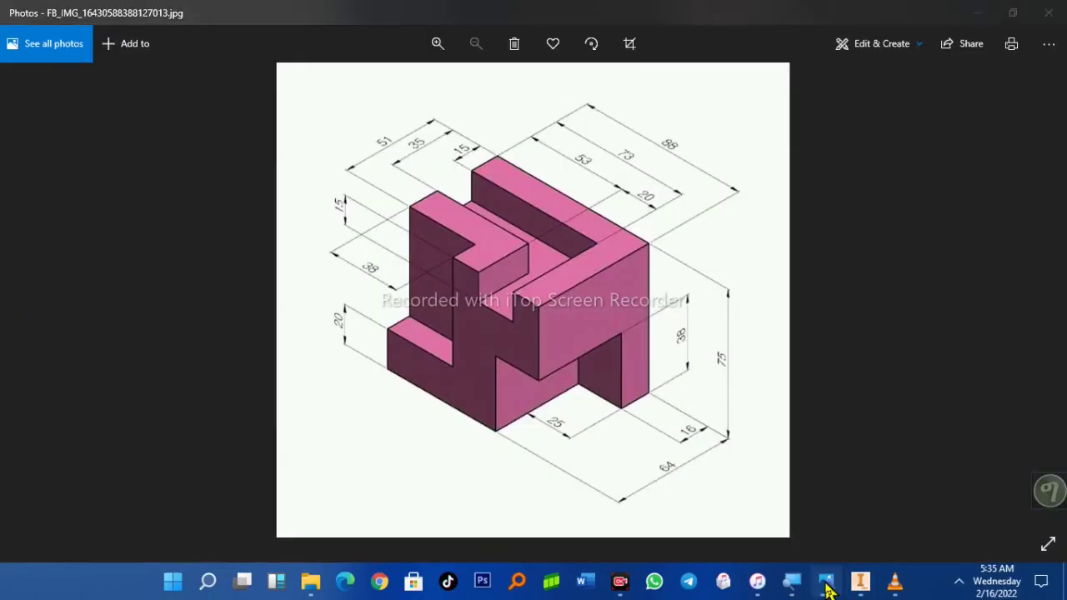
click(826, 584)
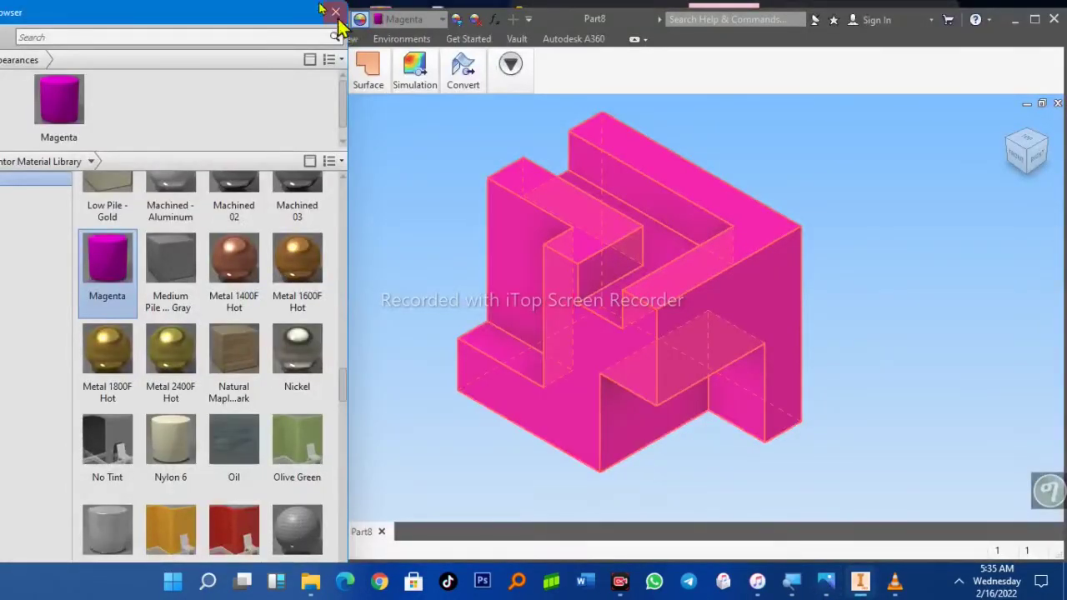
click(336, 15)
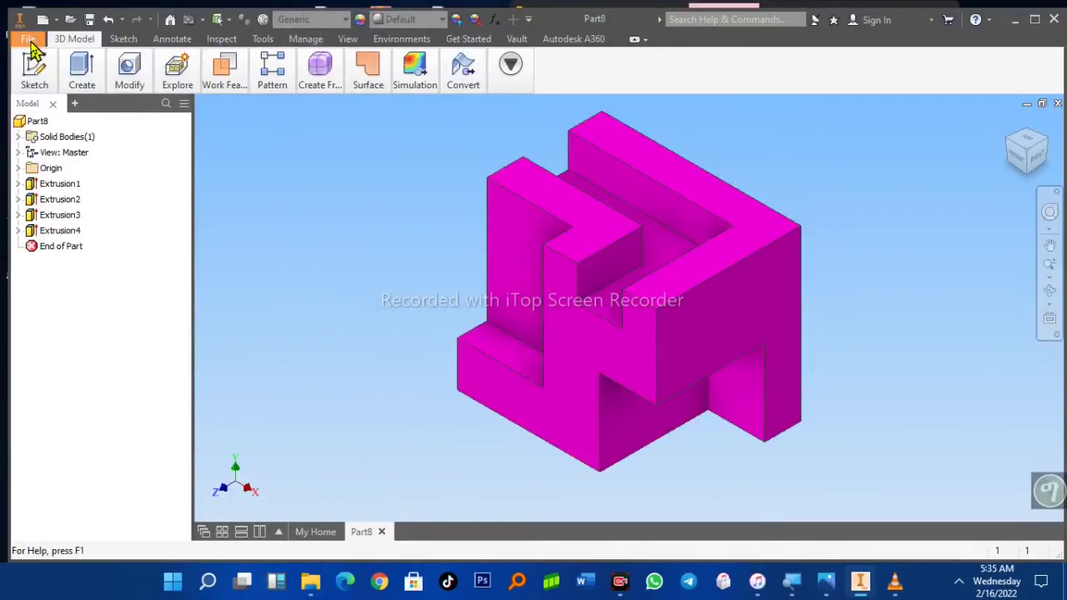
Save the magenta stepped block under the name Part8.ipt in the Desktop folder
click(28, 39)
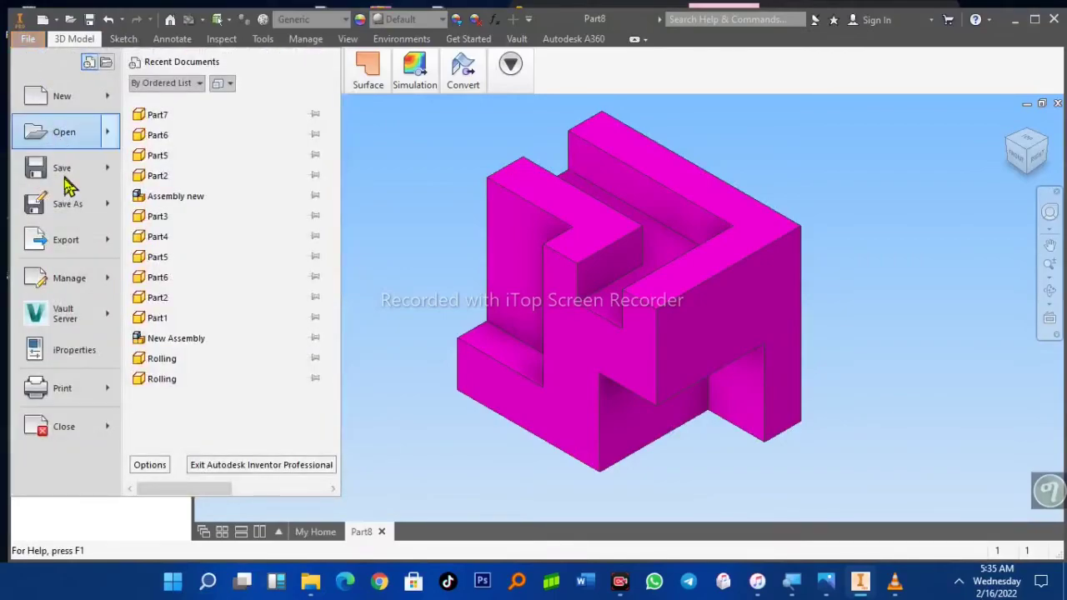
click(96, 177)
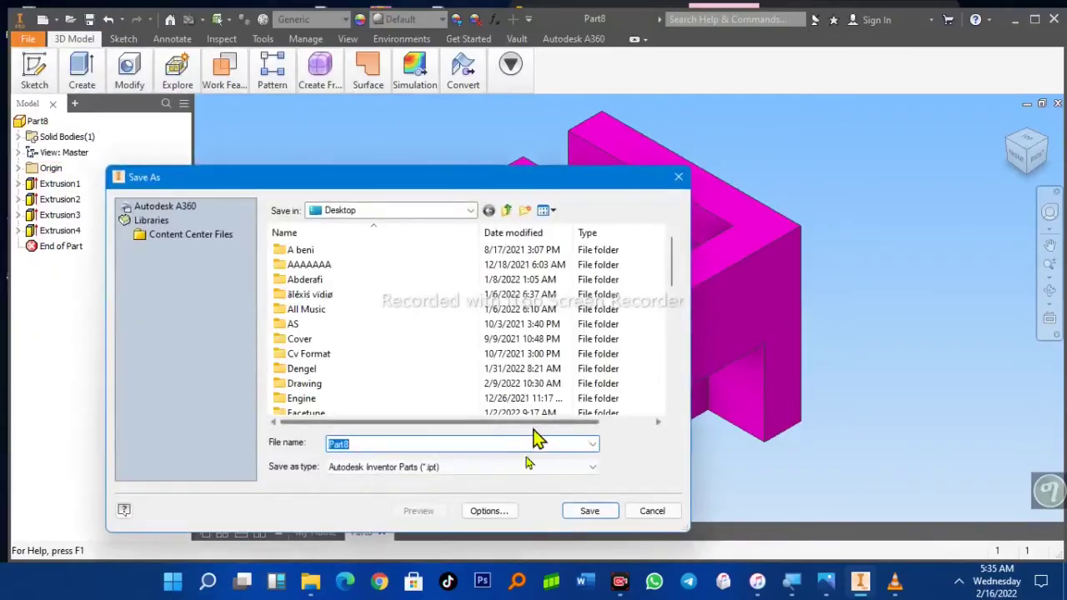
click(583, 512)
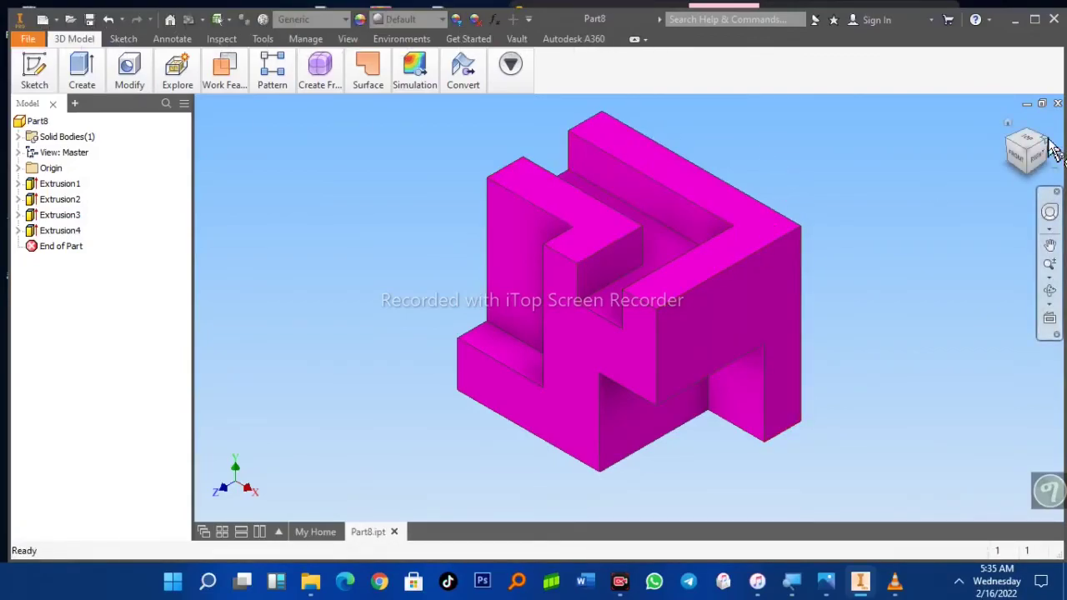
mouse_move(1052, 150)
mouse_down()
mouse_move(992, 158)
mouse_move(1010, 152)
mouse_up()
click(1011, 152)
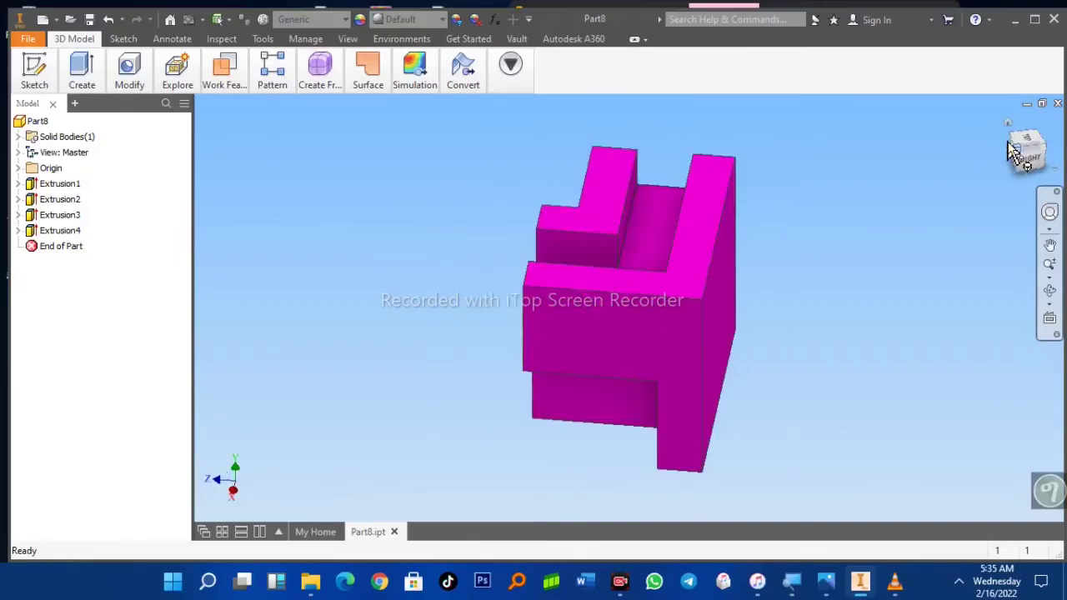